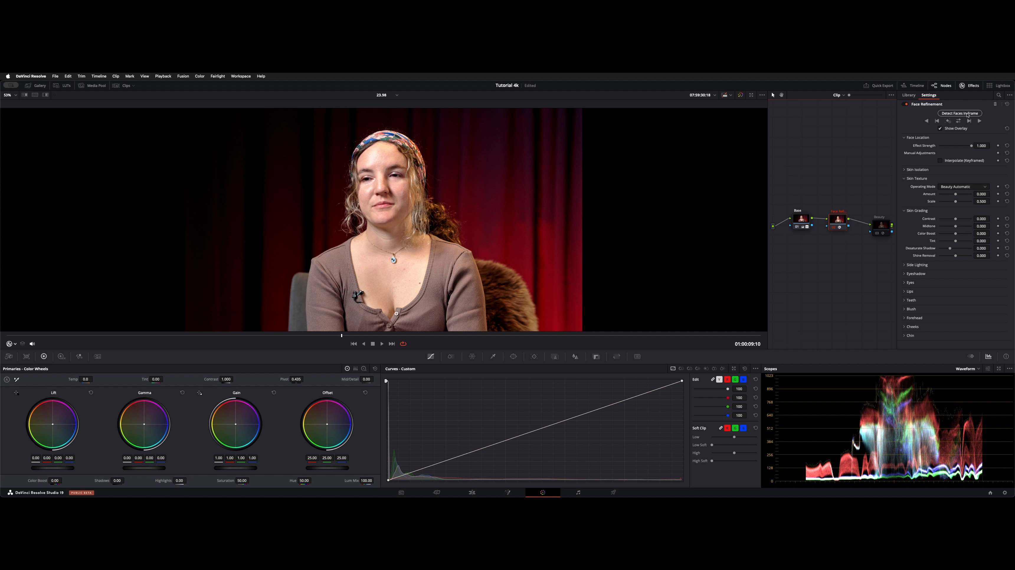
# Step: Detect the woman's face and track it through the whole clip, check the track, and hide the tracking overlay
pyautogui.click(967, 114)
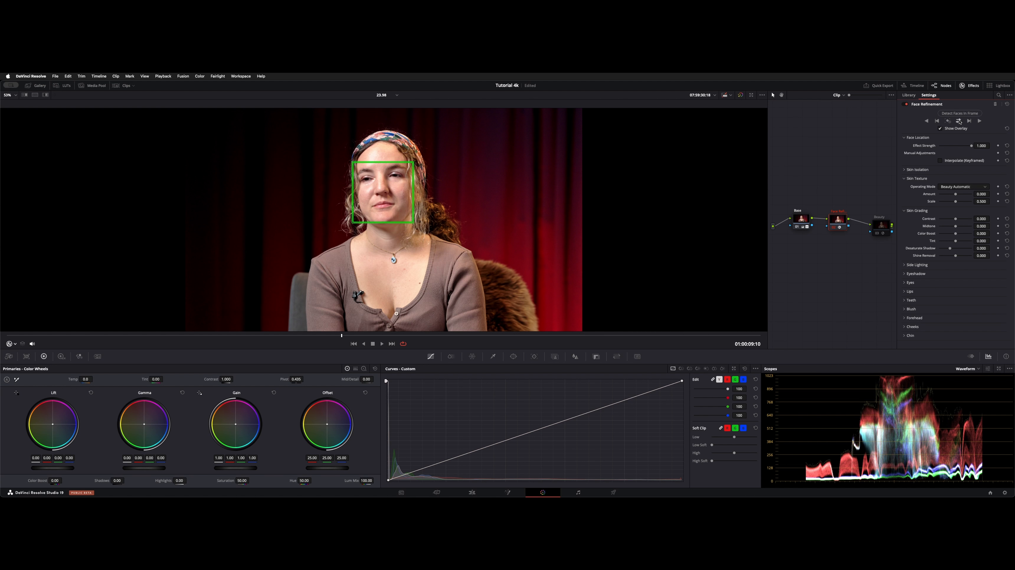
pyautogui.click(958, 121)
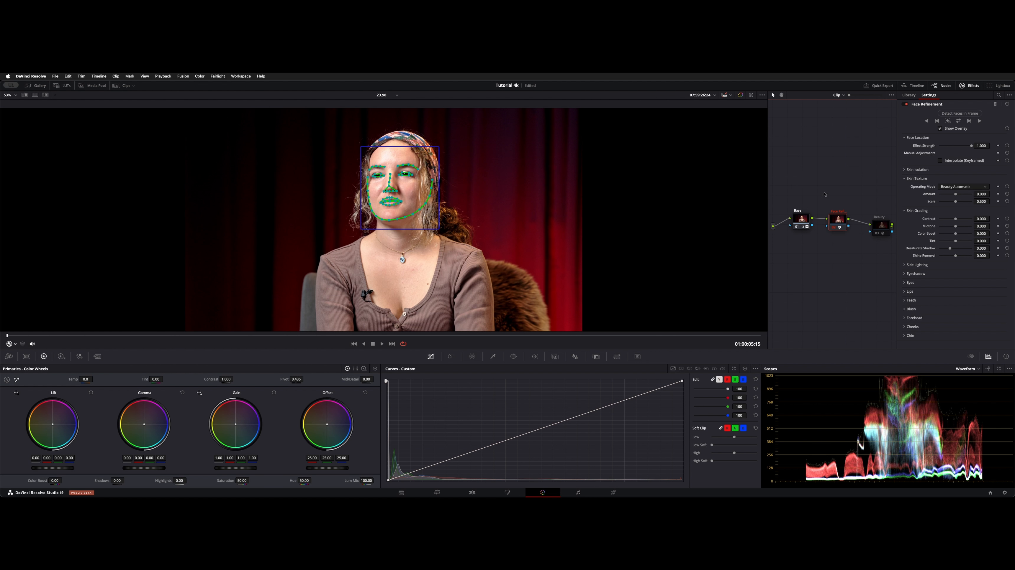
pyautogui.press('super+s')
pyautogui.moveTo(205, 335); pyautogui.dragTo(352, 356)
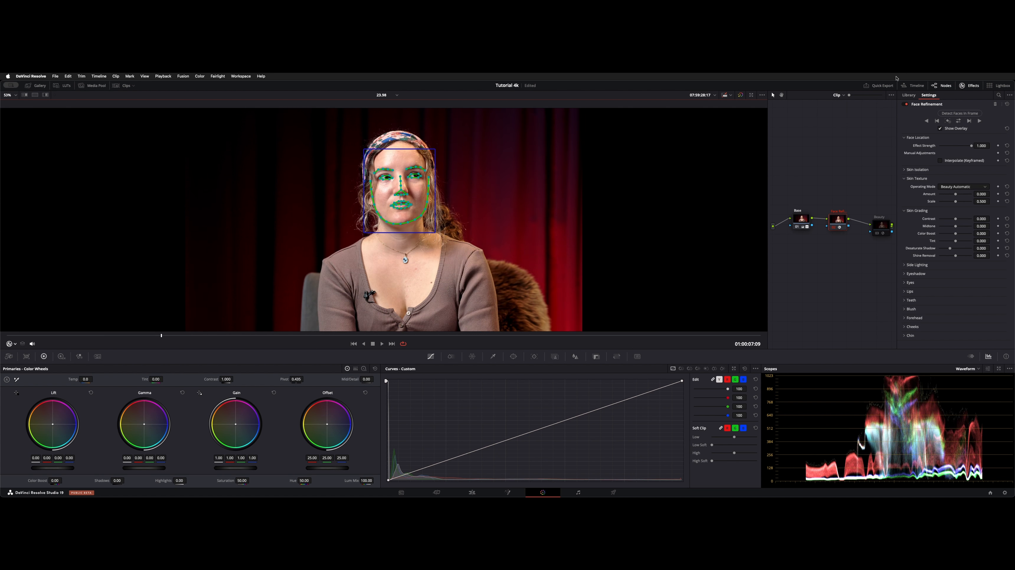
pyautogui.click(940, 128)
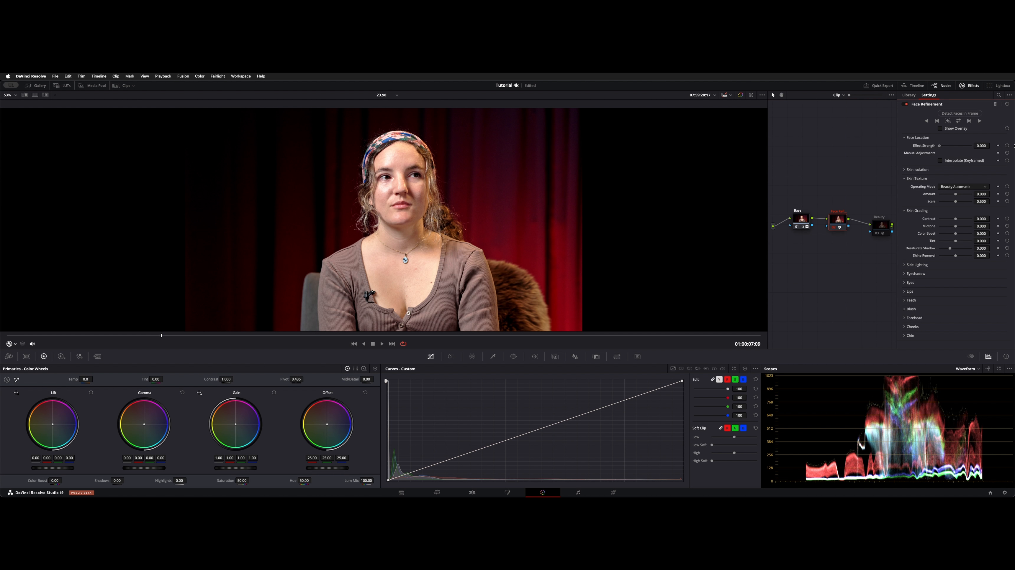
# Step: Display the skin isolation mask and refine it with a Shadow Range of 0.197 and a Tint Range of 0.274
pyautogui.click(903, 169)
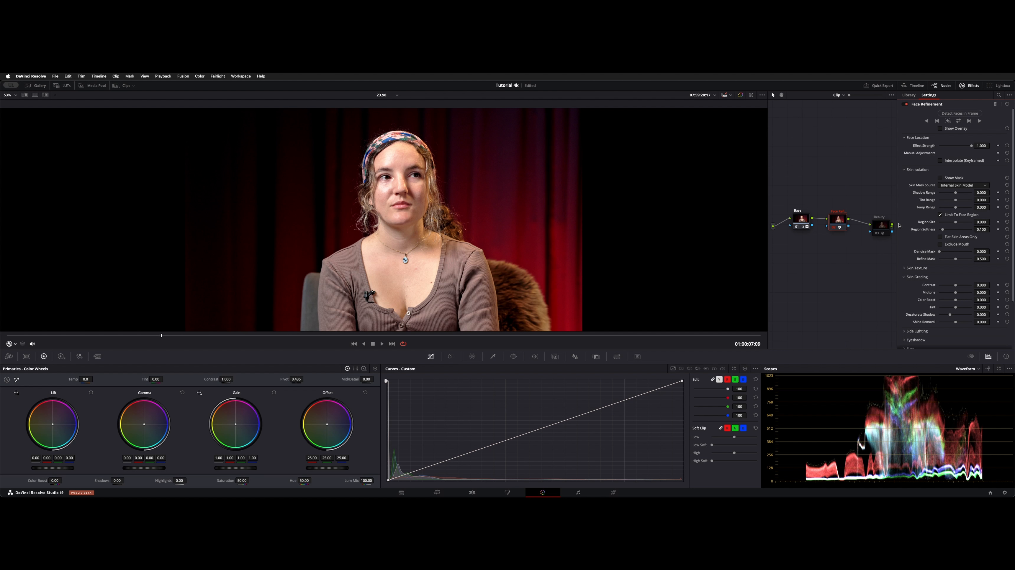
pyautogui.click(904, 277)
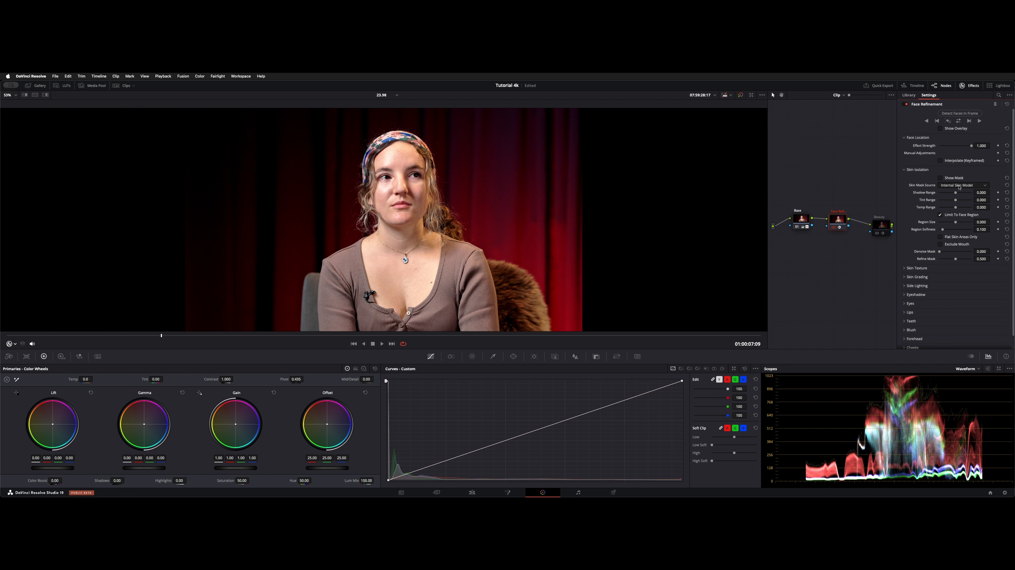
pyautogui.click(940, 178)
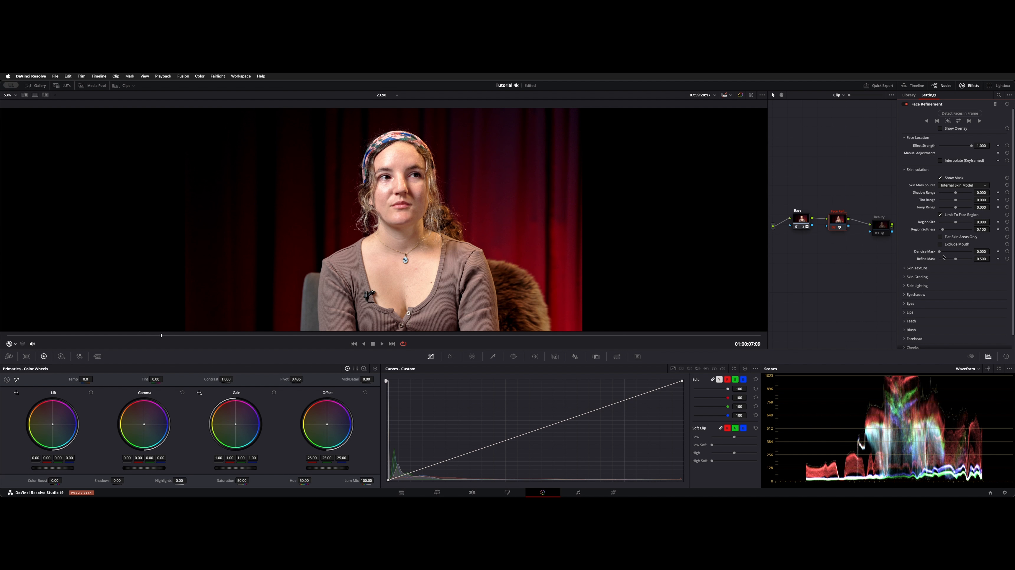
pyautogui.moveTo(955, 192); pyautogui.dragTo(962, 194)
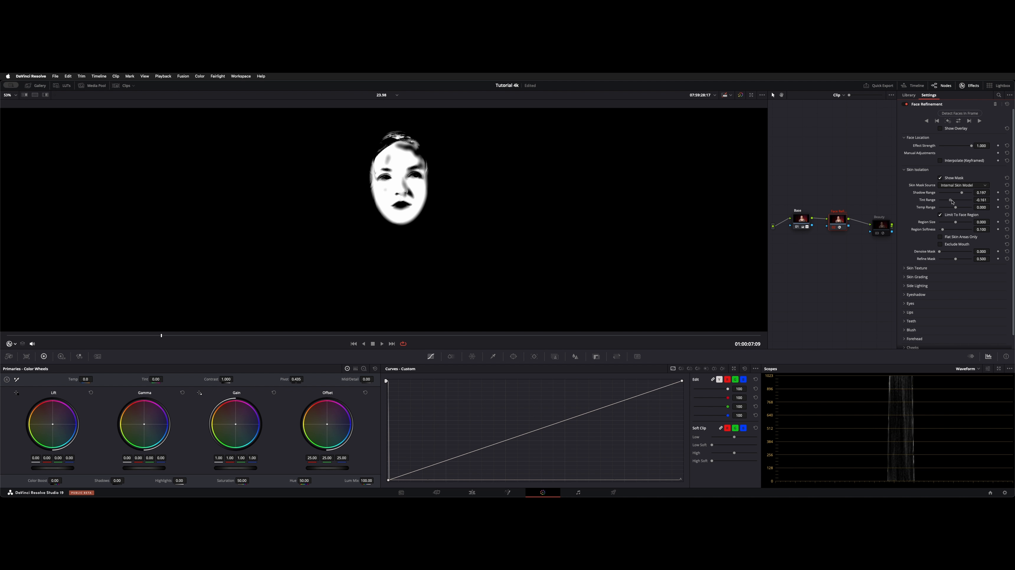
pyautogui.moveTo(955, 201); pyautogui.dragTo(966, 205)
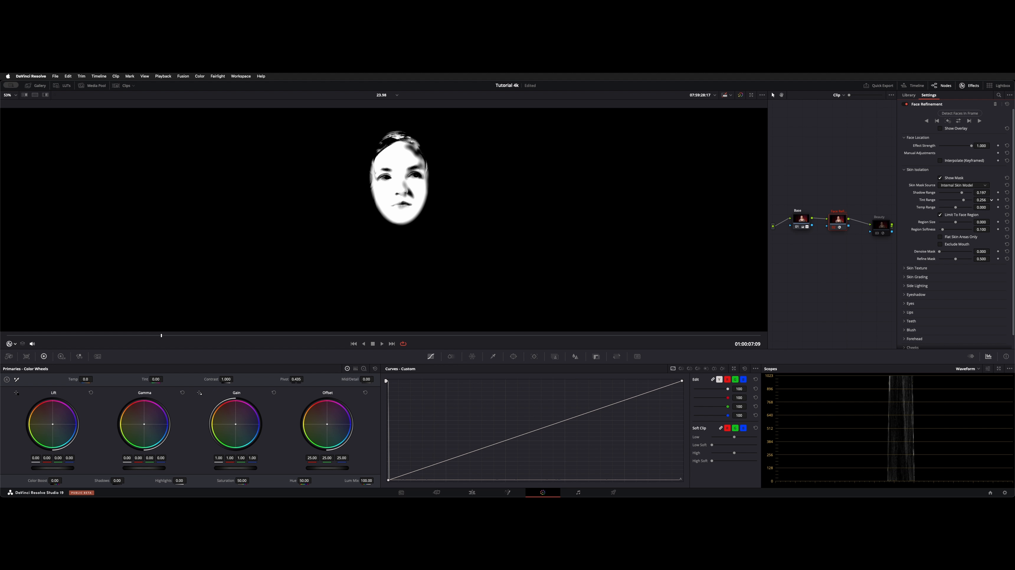
pyautogui.moveTo(991, 200); pyautogui.dragTo(991, 200)
# Step: Compare the skin mask without and with the face region limit, keep the limit enabled, and hide the mask
pyautogui.click(949, 216)
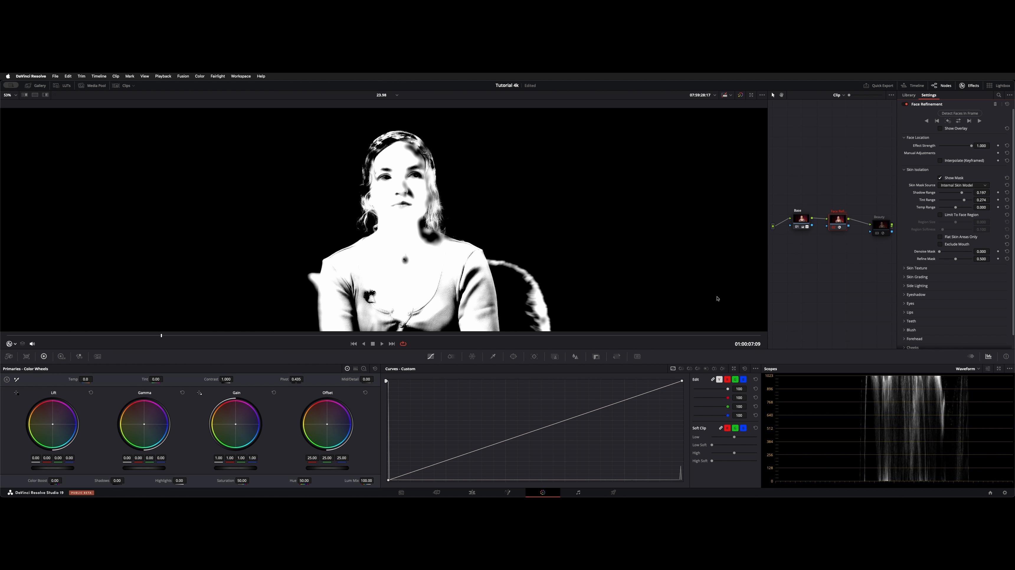
pyautogui.click(940, 215)
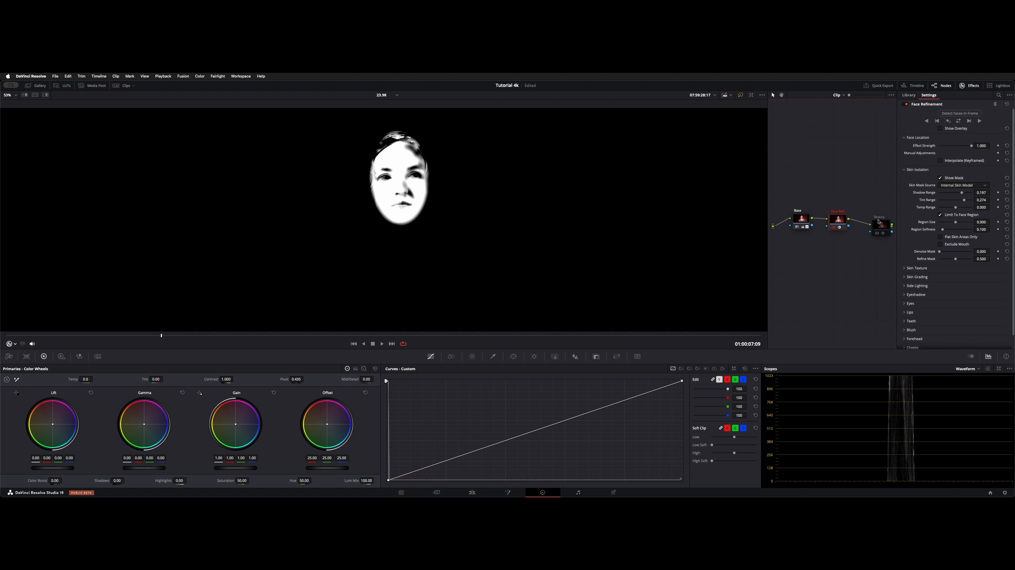
pyautogui.click(940, 179)
pyautogui.click(906, 169)
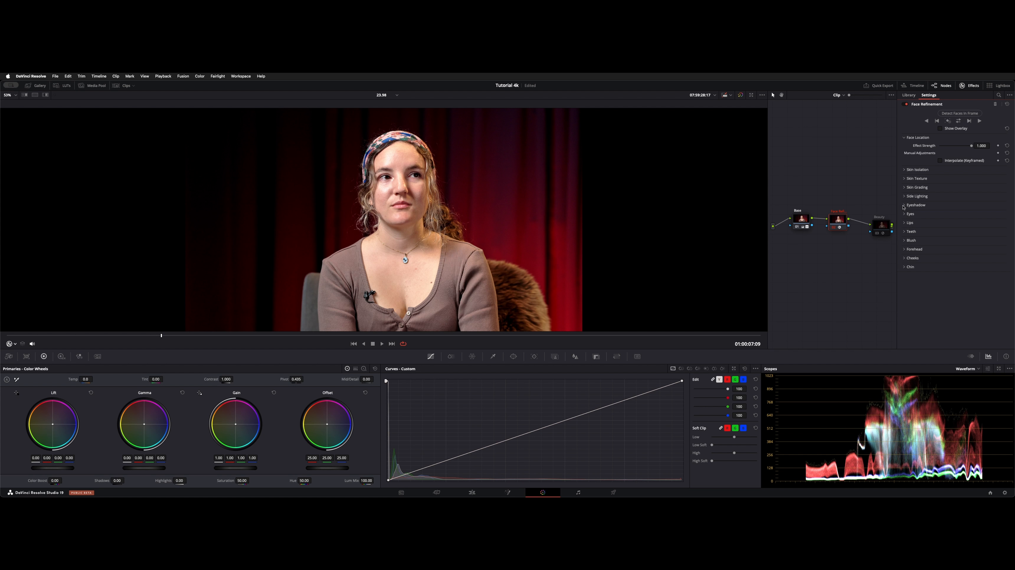
# Step: Smooth the skin texture in Beauty Automatic mode with an Amount of about 0.43, and adjust the Scale
pyautogui.click(942, 179)
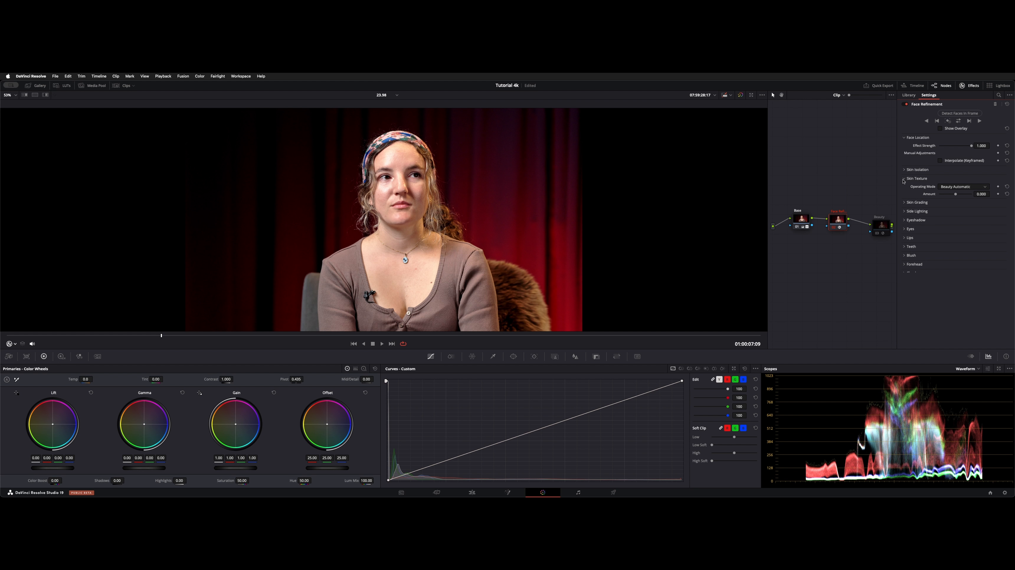
pyautogui.scroll(4, 512, 190)
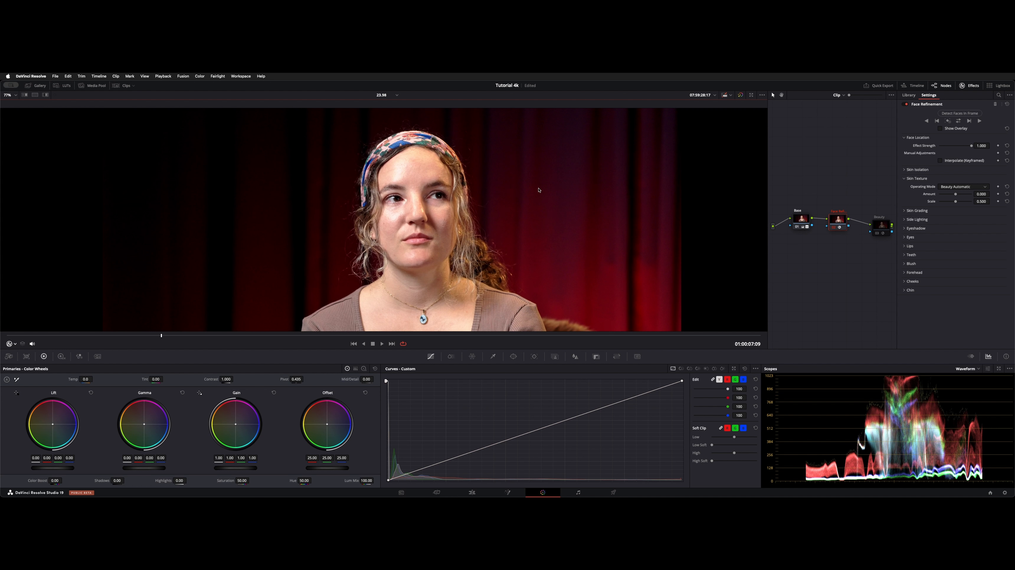
pyautogui.moveTo(955, 194); pyautogui.dragTo(960, 195)
pyautogui.click(969, 187)
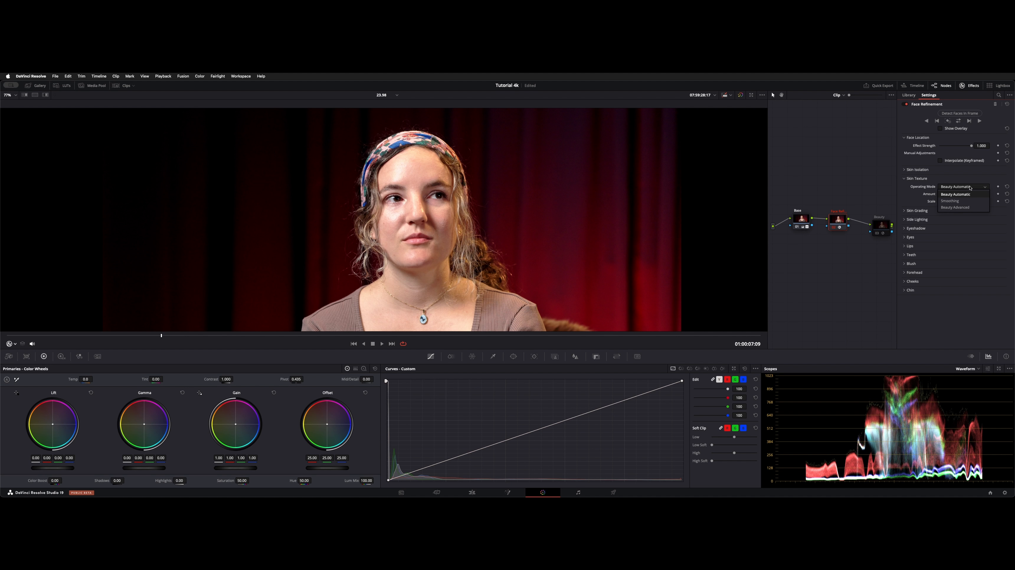
pyautogui.click(964, 207)
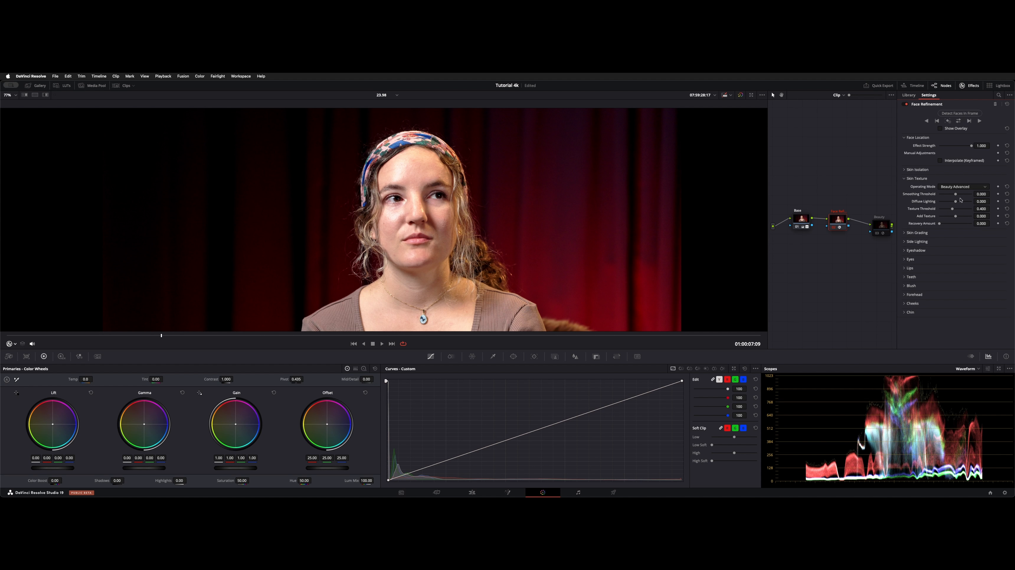
pyautogui.click(953, 188)
pyautogui.click(954, 187)
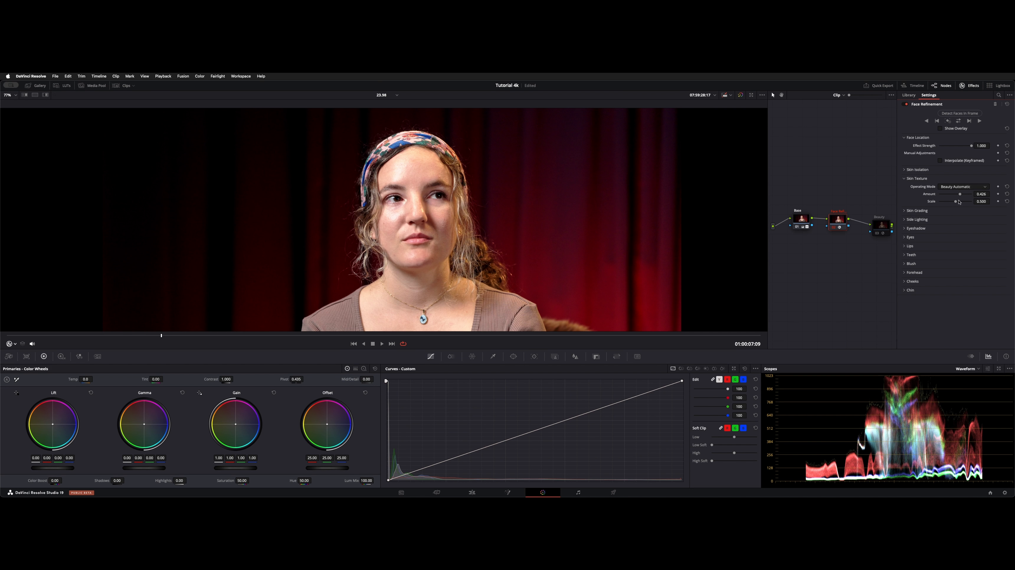
pyautogui.moveTo(956, 202)
pyautogui.mouseDown()
pyautogui.moveTo(946, 202)
pyautogui.moveTo(967, 203)
pyautogui.moveTo(940, 196)
pyautogui.moveTo(977, 195)
pyautogui.moveTo(966, 196)
pyautogui.mouseUp()
# Step: Test strong Shine Removal in the skin grading, reduce it to about 0.064, and slightly lower the skin's Contrast
pyautogui.click(919, 211)
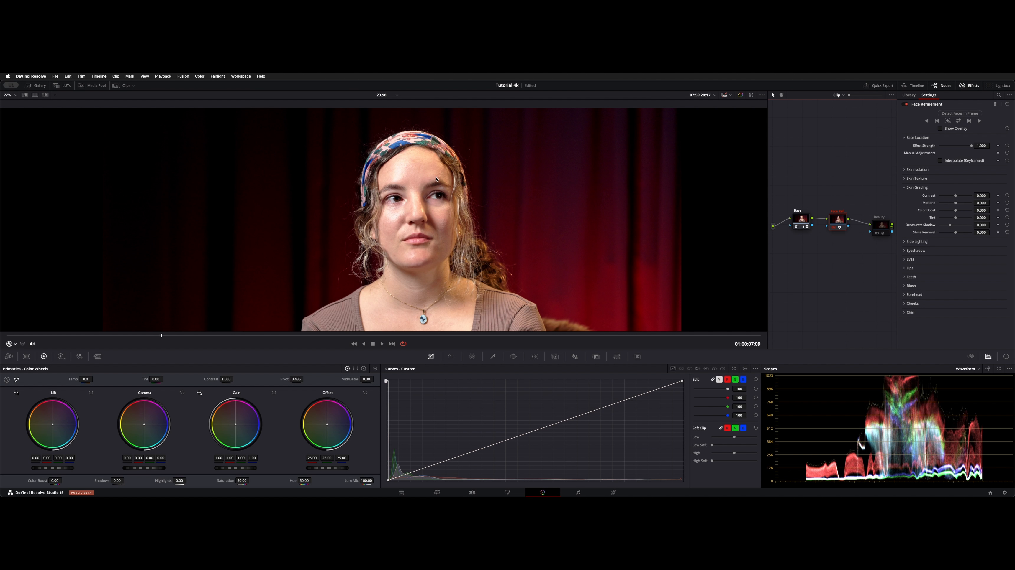
pyautogui.moveTo(955, 234)
pyautogui.mouseDown()
pyautogui.moveTo(946, 232)
pyautogui.moveTo(964, 235)
pyautogui.mouseUp()
pyautogui.moveTo(963, 235); pyautogui.dragTo(983, 240)
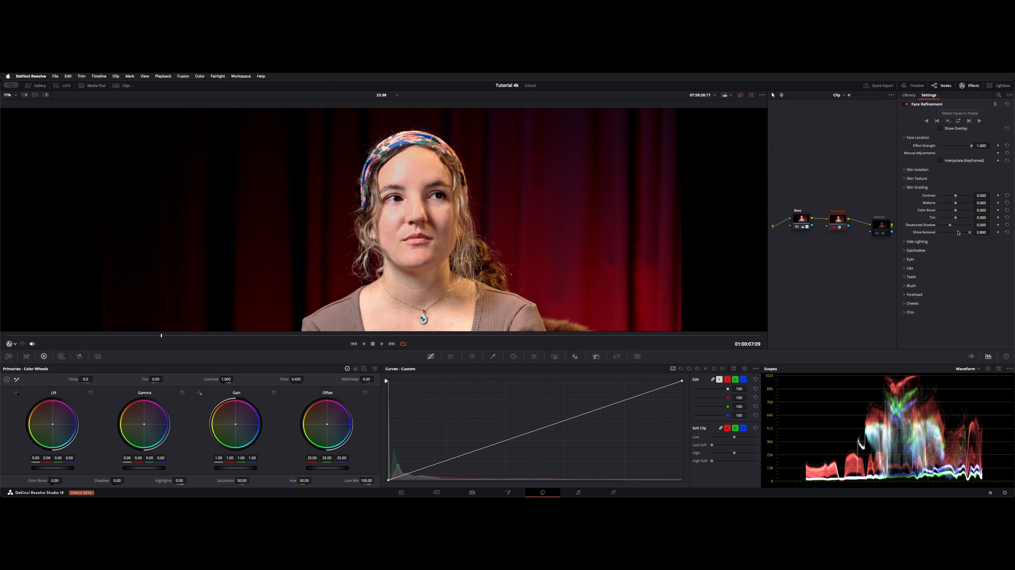
pyautogui.moveTo(958, 233); pyautogui.dragTo(956, 234)
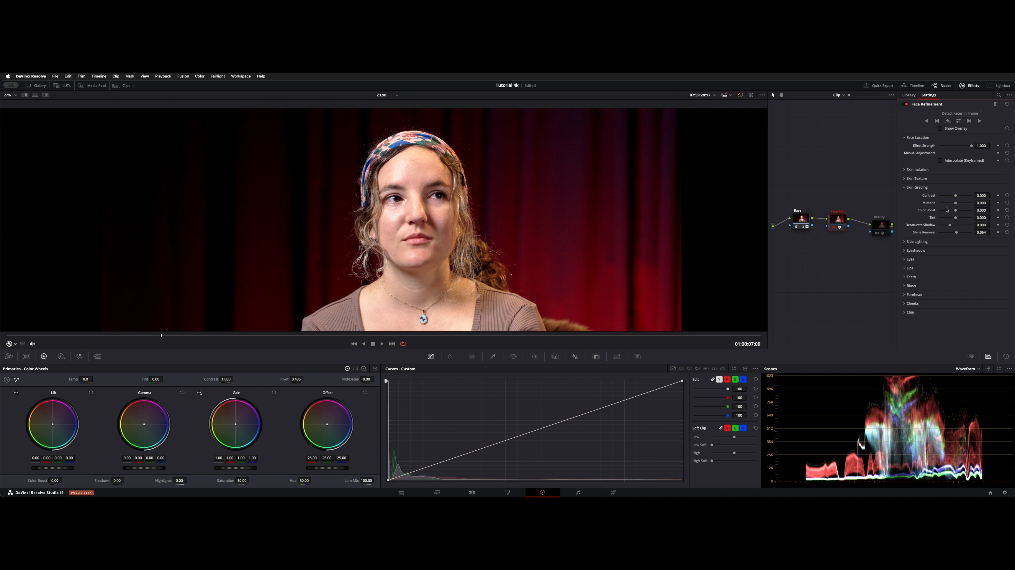
pyautogui.moveTo(955, 196); pyautogui.dragTo(952, 197)
pyautogui.click(918, 187)
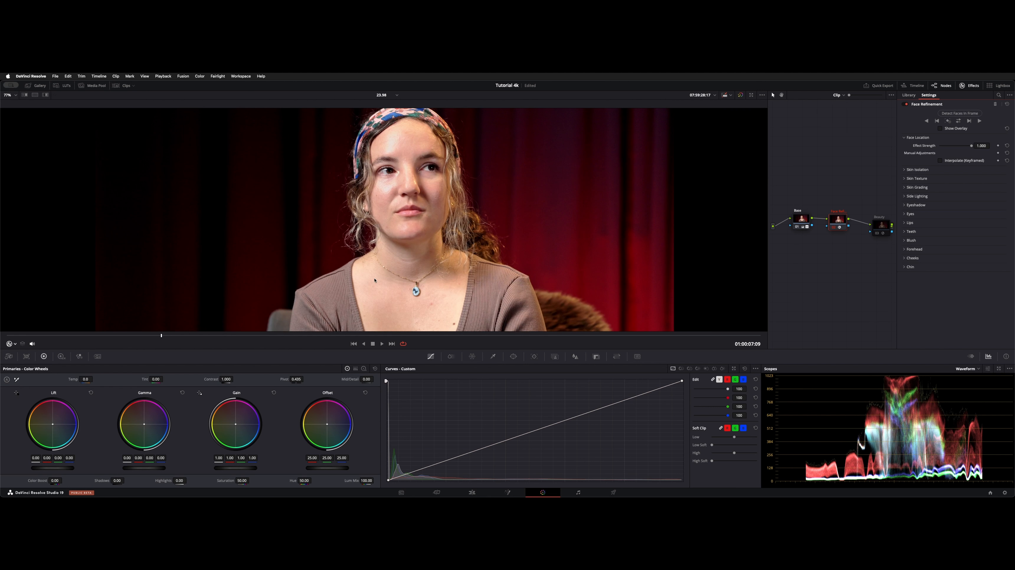
# Step: Try darkening one side of the face with a Side Lighting Lift Left of about -0.16, and reset it
pyautogui.moveTo(374, 281); pyautogui.dragTo(355, 220)
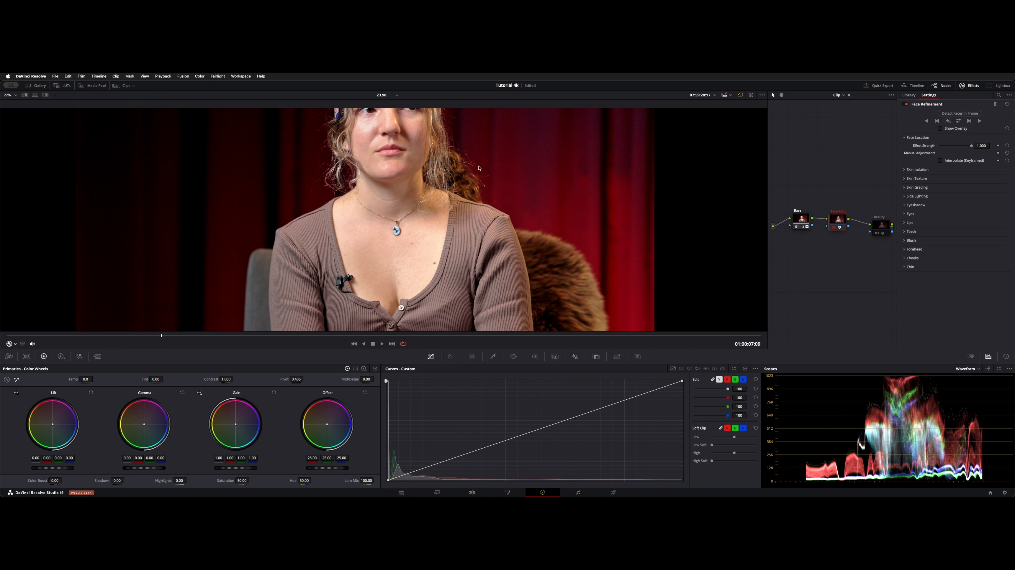
pyautogui.scroll(5, 479, 168)
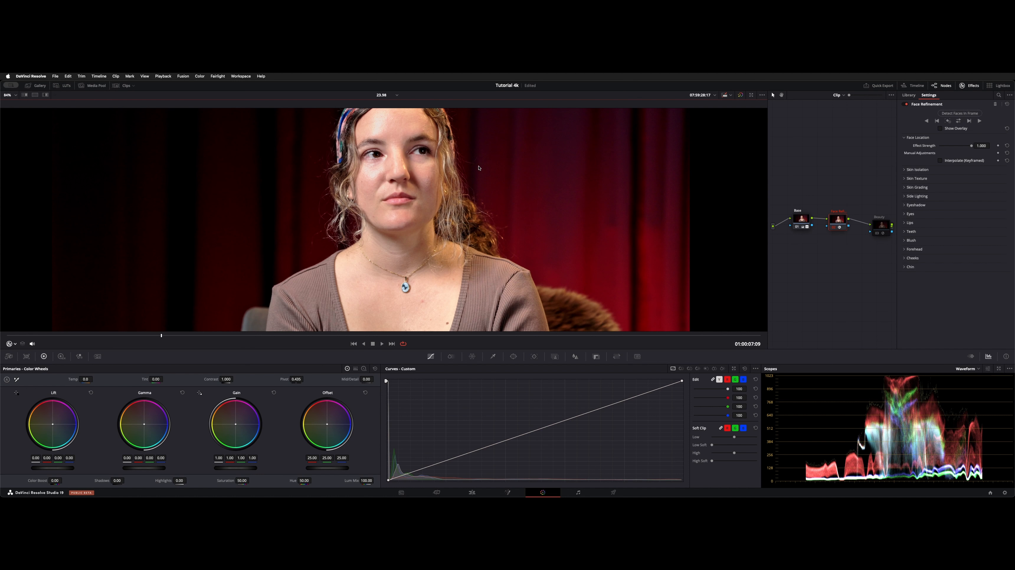
pyautogui.moveTo(479, 168); pyautogui.dragTo(476, 194)
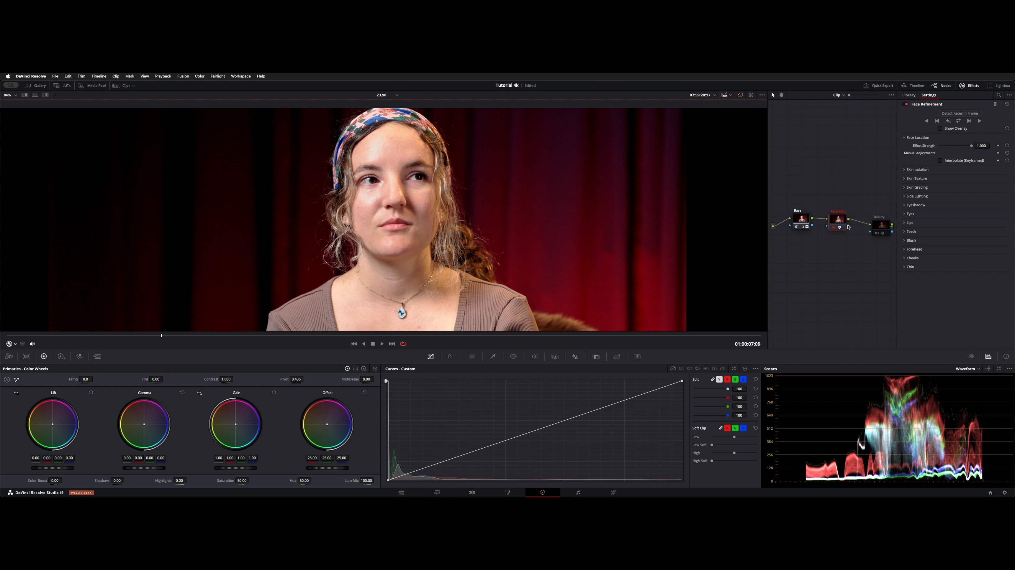
pyautogui.click(904, 196)
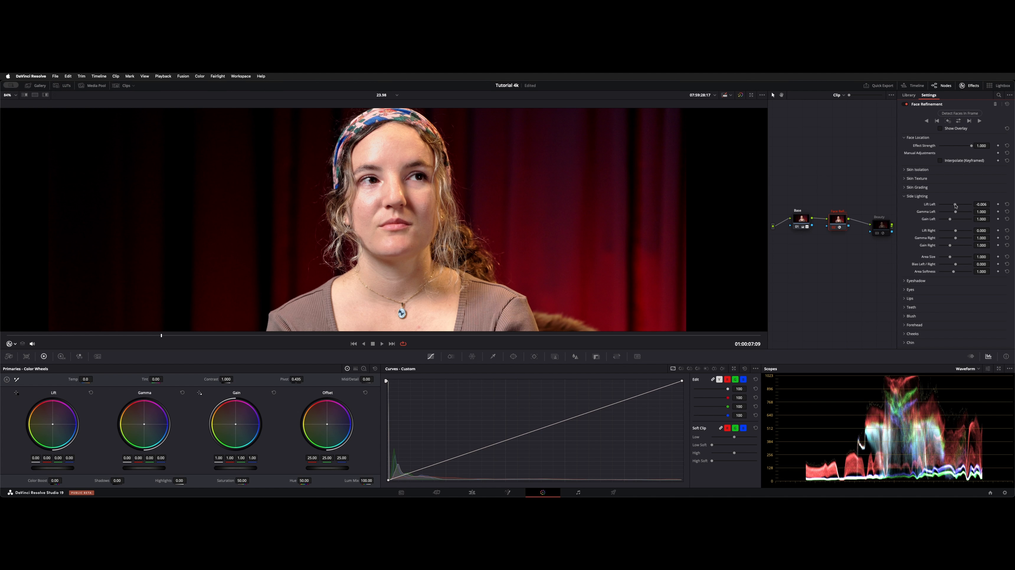
pyautogui.moveTo(954, 205); pyautogui.dragTo(924, 207)
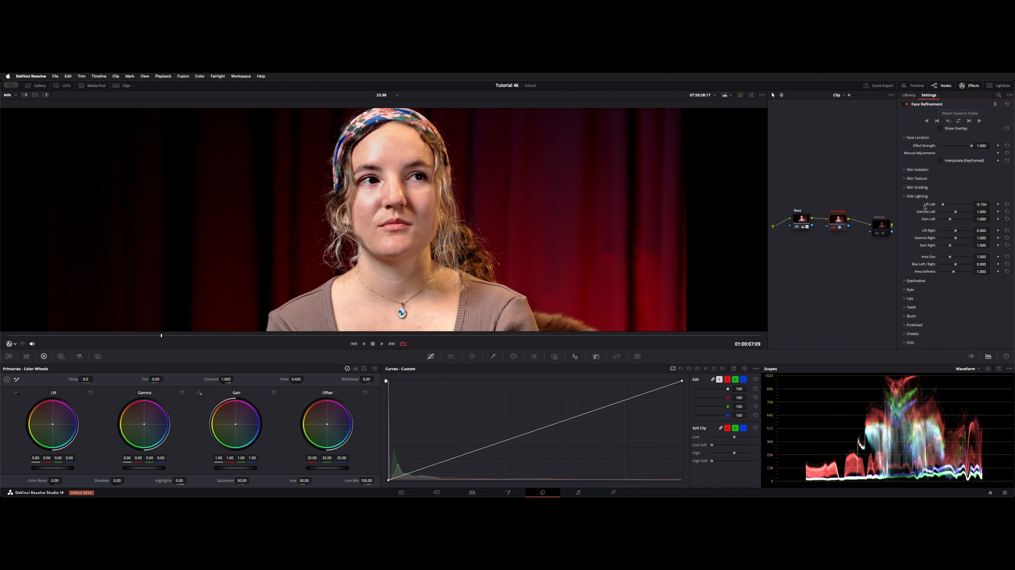
pyautogui.doubleClick(924, 205)
pyautogui.click(904, 196)
# Step: Shift the upper eyeshadow temperature cooler to about -1182, and try it much warmer
pyautogui.click(905, 205)
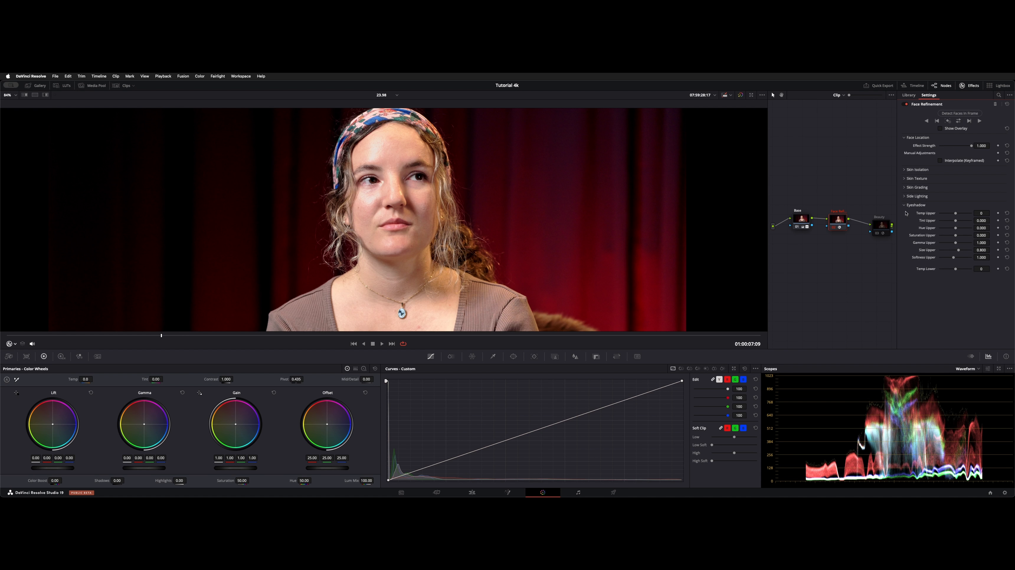
pyautogui.moveTo(955, 213); pyautogui.dragTo(949, 216)
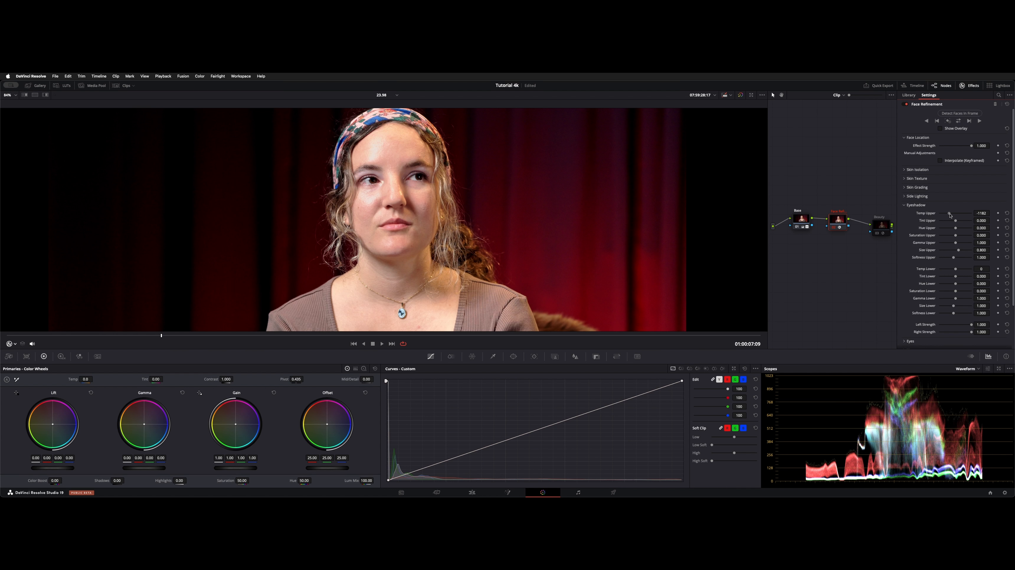
pyautogui.moveTo(950, 215); pyautogui.dragTo(973, 214)
pyautogui.click(915, 205)
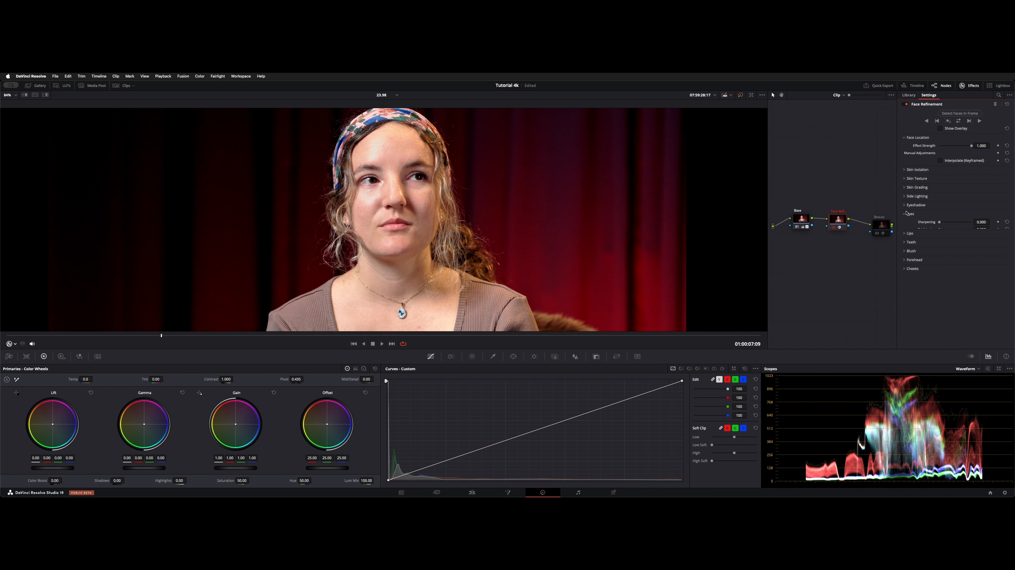
# Step: Set the eyes' Sharpening to 0.550 and Brightening to about 0.367, and try out the Eye Light
pyautogui.click(910, 214)
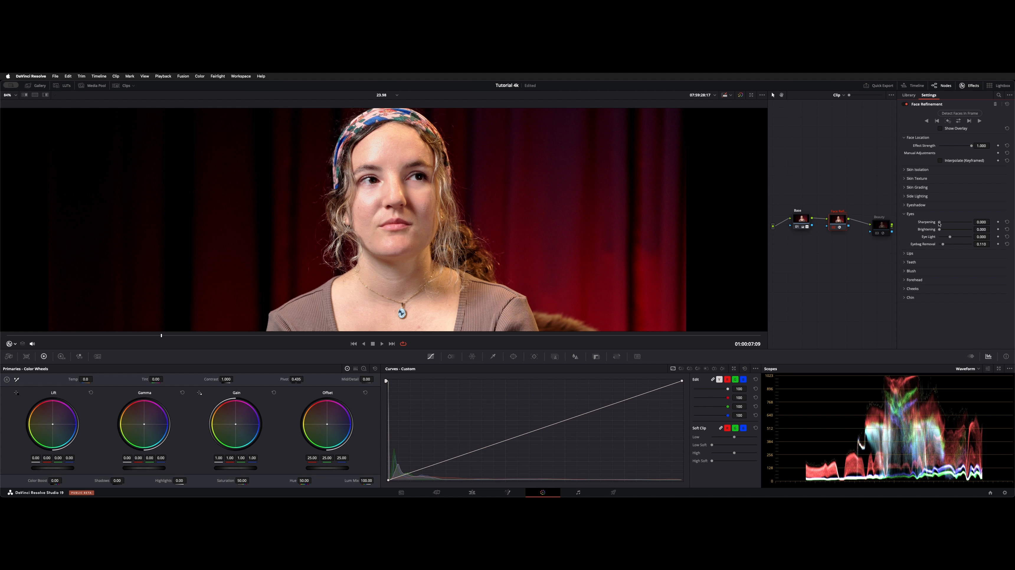
pyautogui.moveTo(937, 223); pyautogui.dragTo(947, 223)
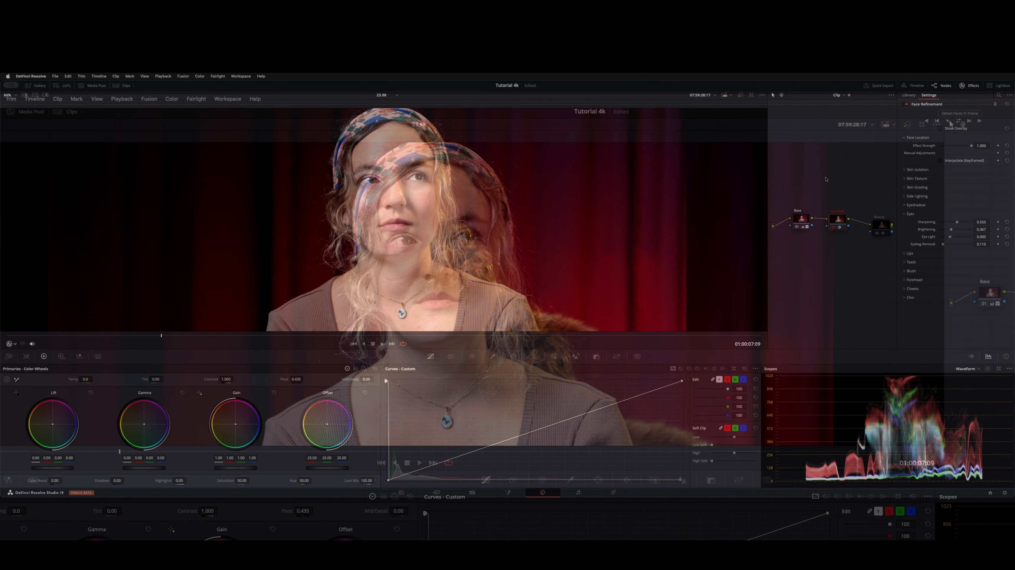
pyautogui.moveTo(952, 239)
pyautogui.mouseDown()
pyautogui.moveTo(962, 238)
pyautogui.moveTo(951, 237)
pyautogui.mouseUp()
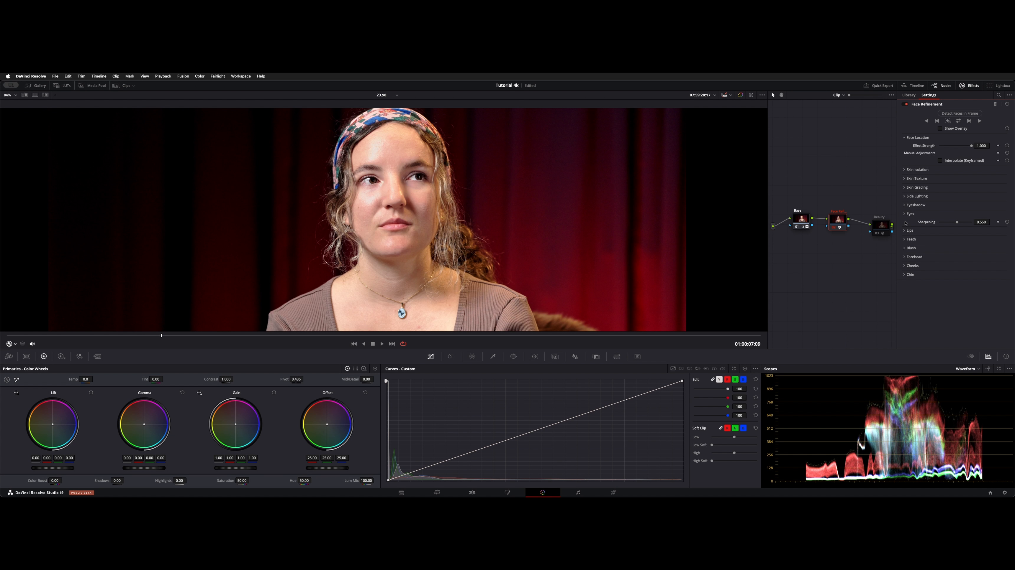
pyautogui.click(911, 214)
# Step: Raise the lips' Saturation to about 0.303 and try shifting their hue
pyautogui.click(910, 223)
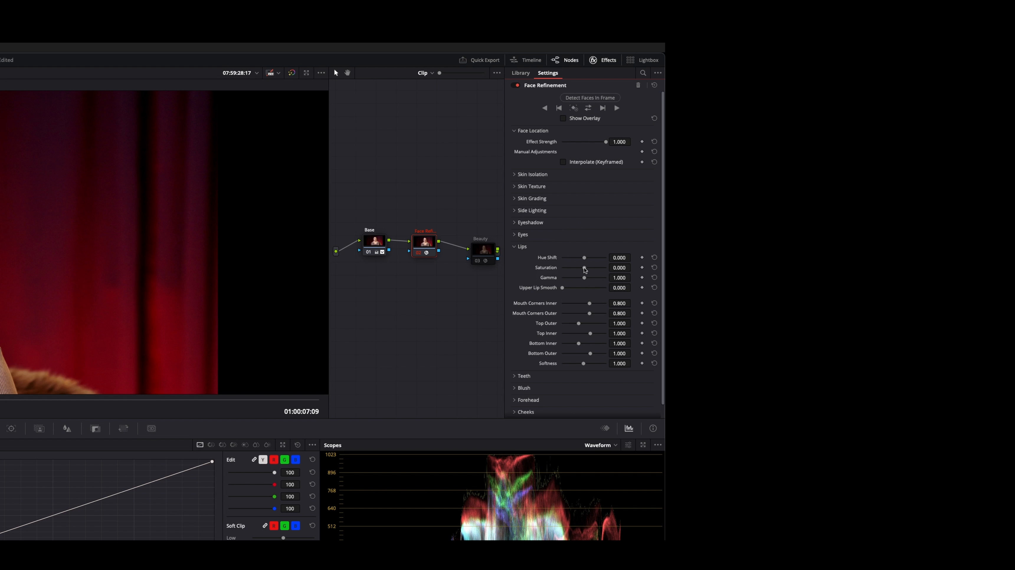
pyautogui.moveTo(584, 269); pyautogui.dragTo(593, 270)
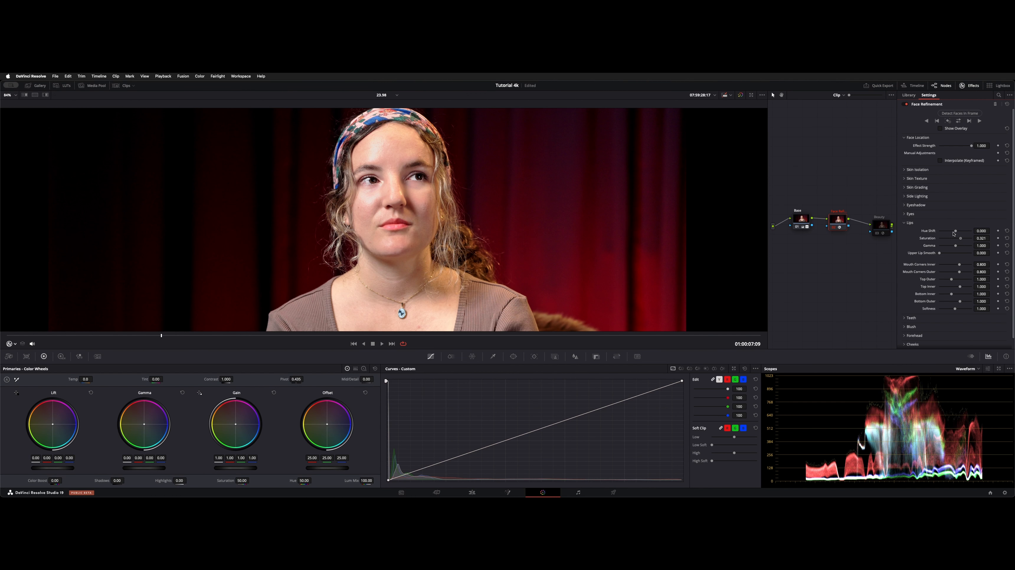
pyautogui.moveTo(955, 231); pyautogui.dragTo(953, 233)
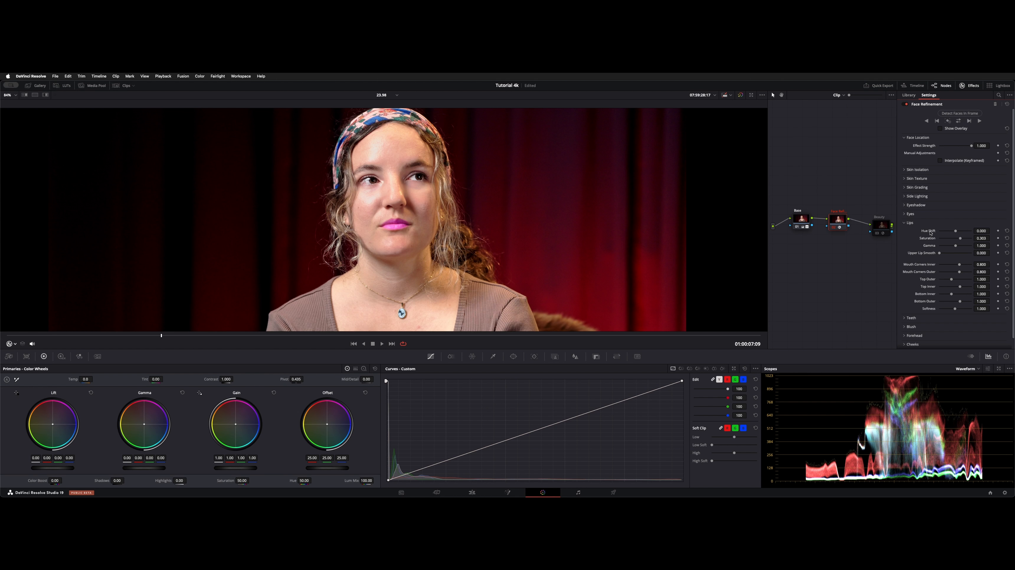
# Step: Try adjusting the Gamma and Blue Gain of the teeth on a frame where they show, and reset both values
pyautogui.click(906, 223)
pyautogui.click(911, 232)
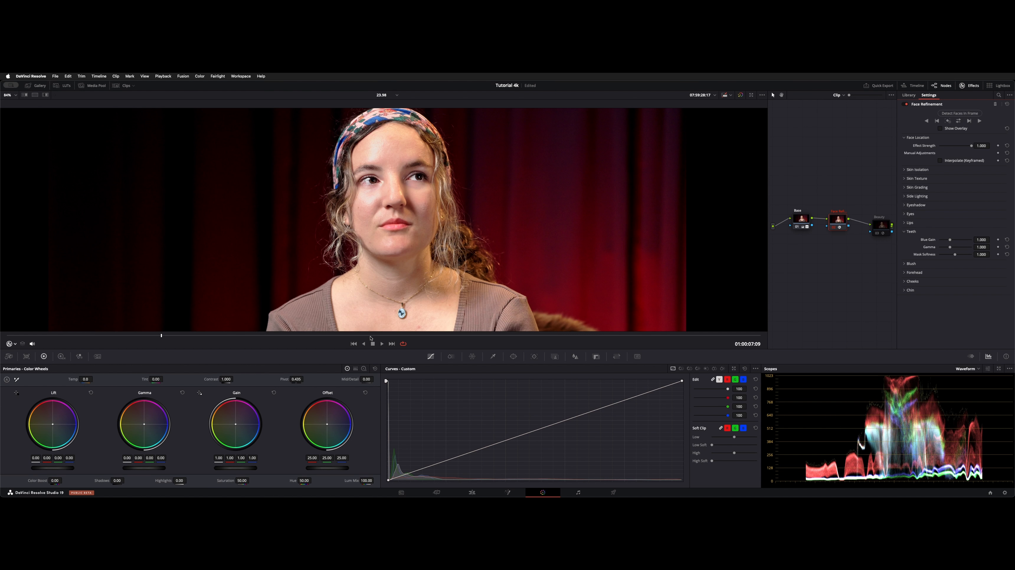
pyautogui.click(455, 335)
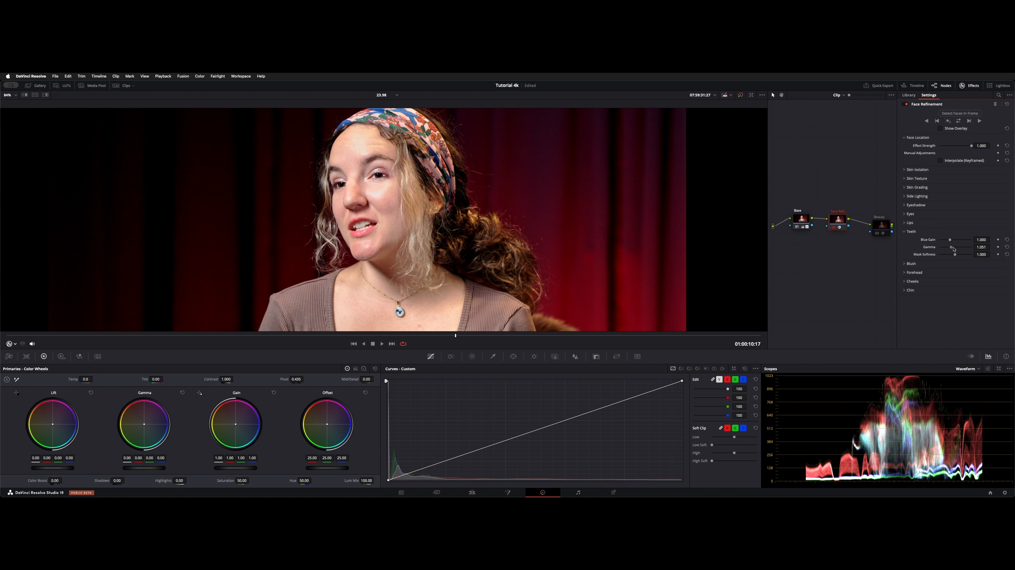
pyautogui.moveTo(956, 249)
pyautogui.mouseDown()
pyautogui.moveTo(949, 256)
pyautogui.moveTo(964, 255)
pyautogui.moveTo(954, 240)
pyautogui.mouseUp()
pyautogui.doubleClick(929, 240)
pyautogui.doubleClick(928, 247)
# Step: Raise the Saturation of the blush to about 0.541
pyautogui.click(911, 263)
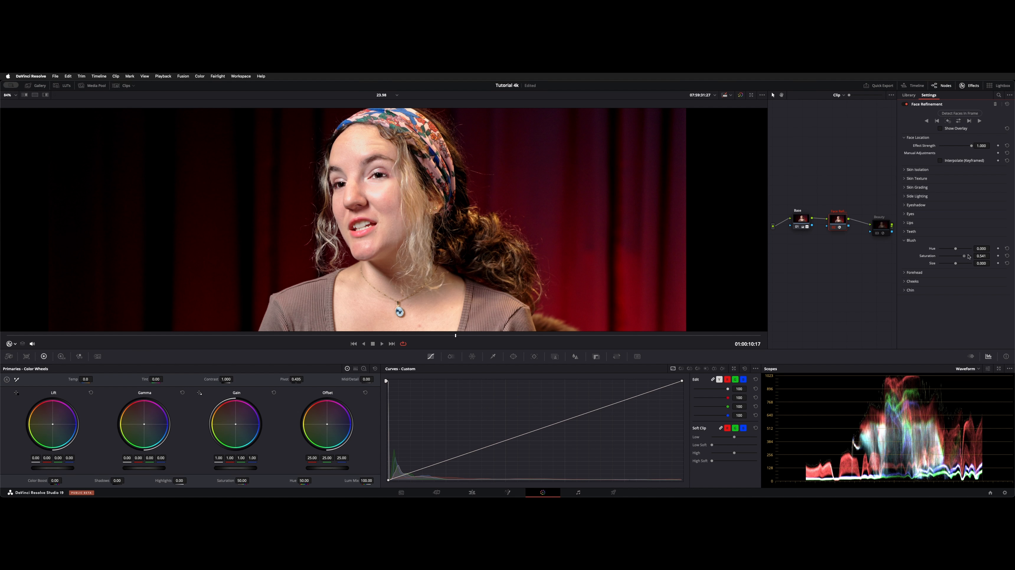
pyautogui.moveTo(968, 257); pyautogui.dragTo(969, 257)
pyautogui.click(921, 241)
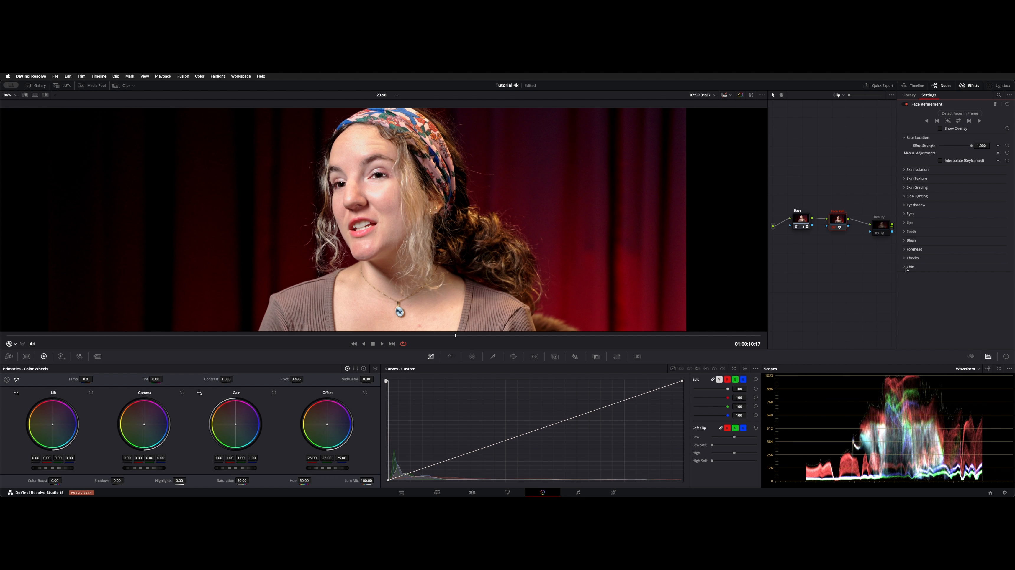
# Step: Switch the Skin Texture operating mode to Beauty Advanced and try a Smoothing Threshold of about -0.083, returning it to 0.000
pyautogui.click(903, 179)
pyautogui.click(960, 187)
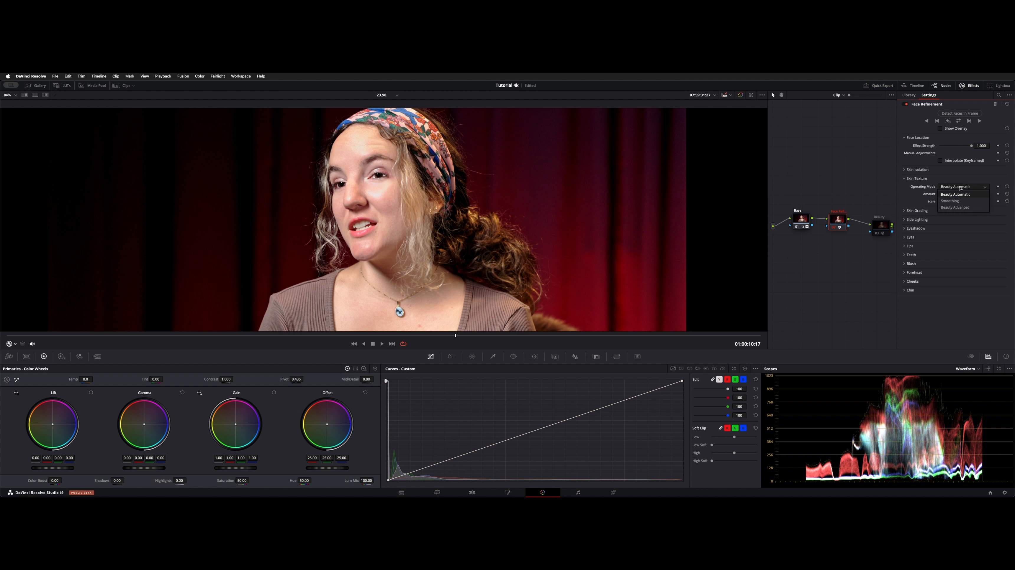
pyautogui.click(958, 207)
pyautogui.moveTo(955, 194); pyautogui.dragTo(953, 195)
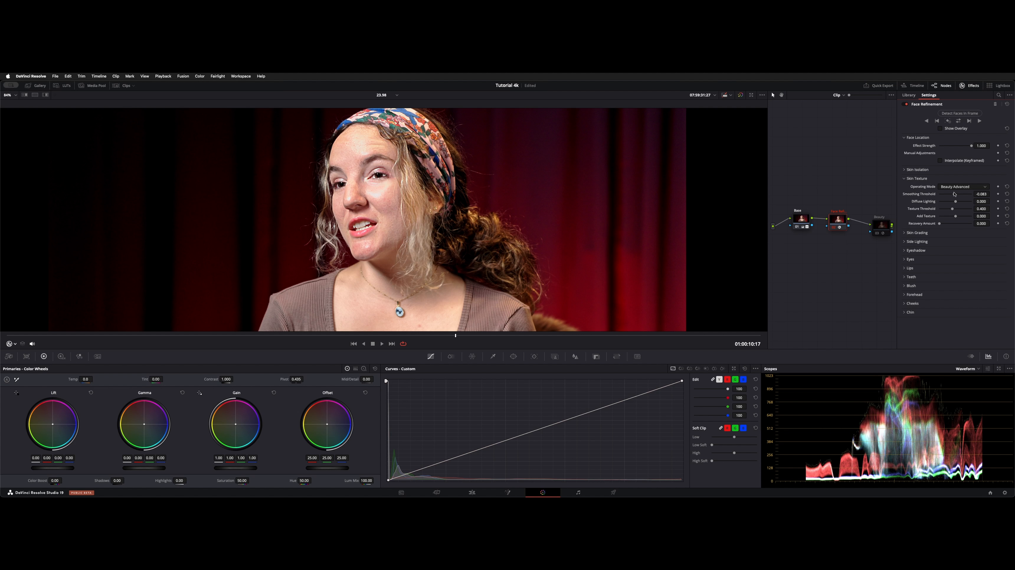
pyautogui.moveTo(955, 195); pyautogui.dragTo(955, 195)
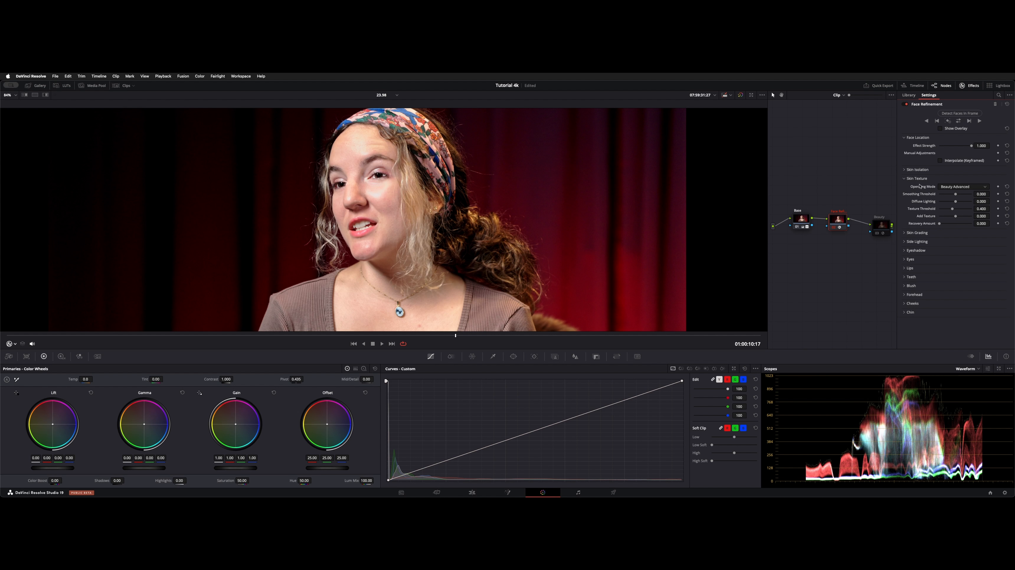
pyautogui.click(906, 179)
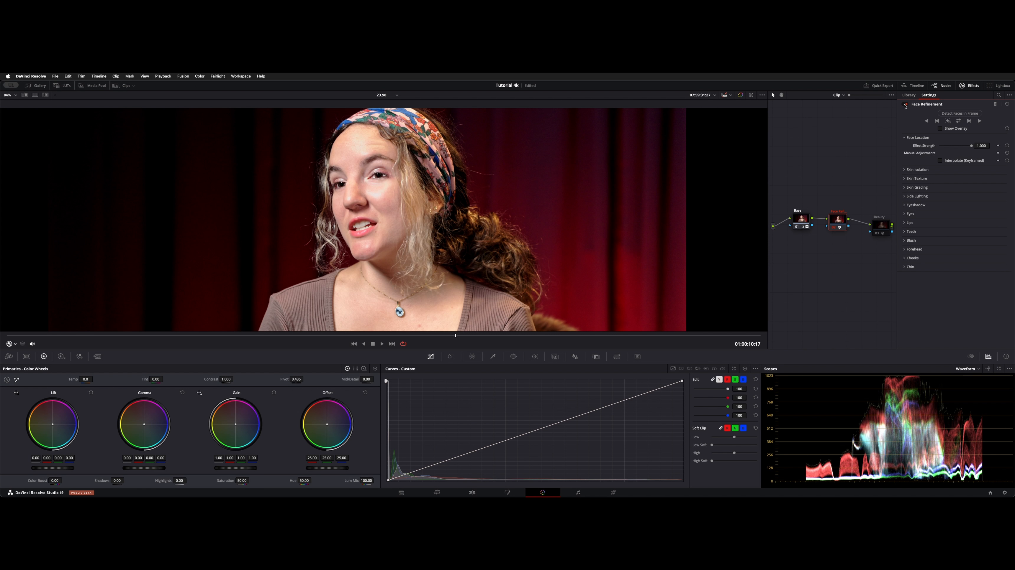
# Step: Compare the shot with the Face Refinement effect off and on, both close up and with the whole frame in view
pyautogui.click(905, 106)
pyautogui.click(905, 105)
pyautogui.hotkey('shift', 'z')
pyautogui.click(905, 106)
pyautogui.click(905, 106)
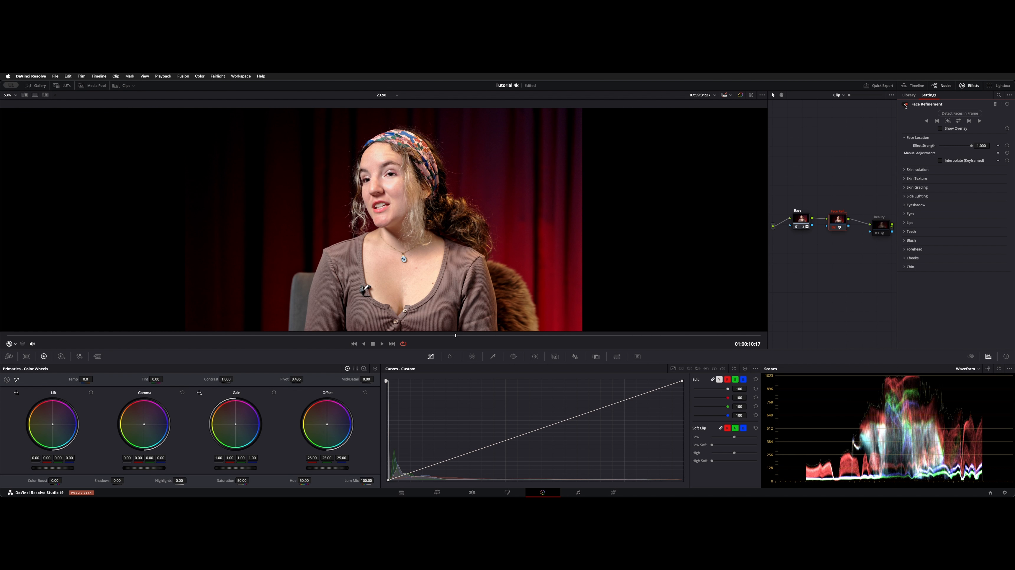
# Step: Compare the shot in full screen with the Face Refinement node disabled and enabled, and leave the node enabled
pyautogui.press('super+f')
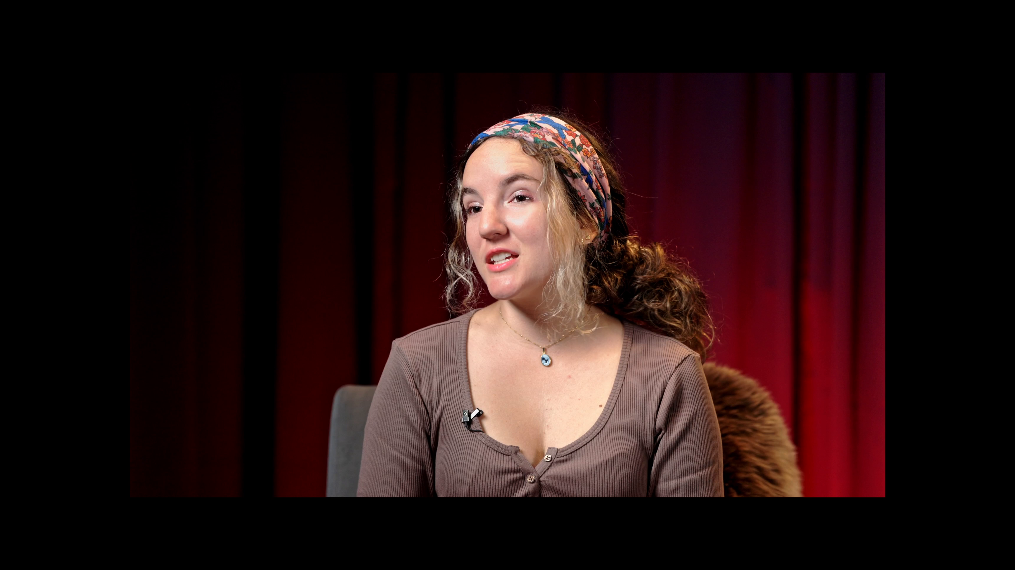
pyautogui.press('super+d')
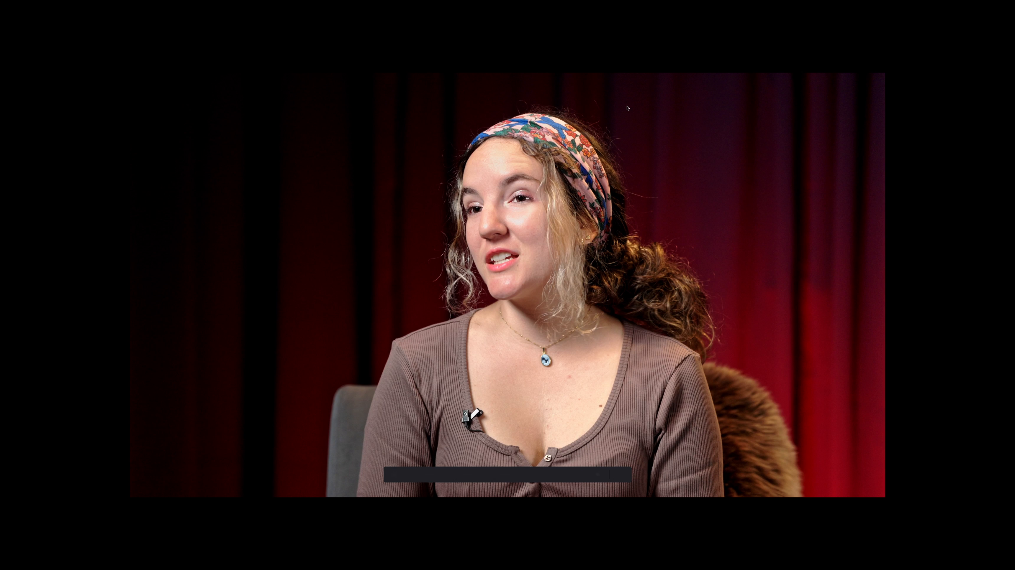
pyautogui.press('super+d')
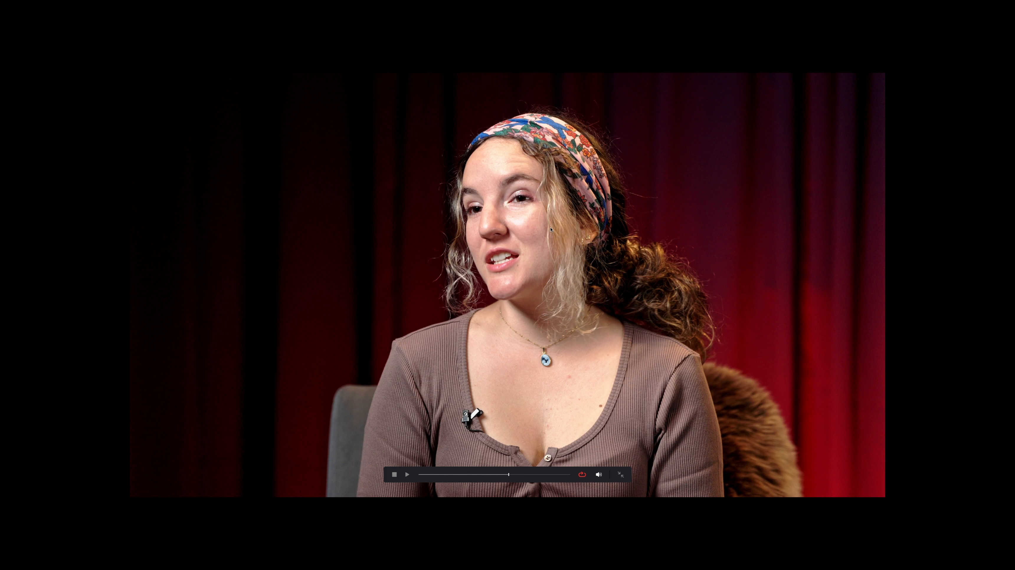
pyautogui.press('super+d')
pyautogui.press('super+d')
pyautogui.press('Escape')
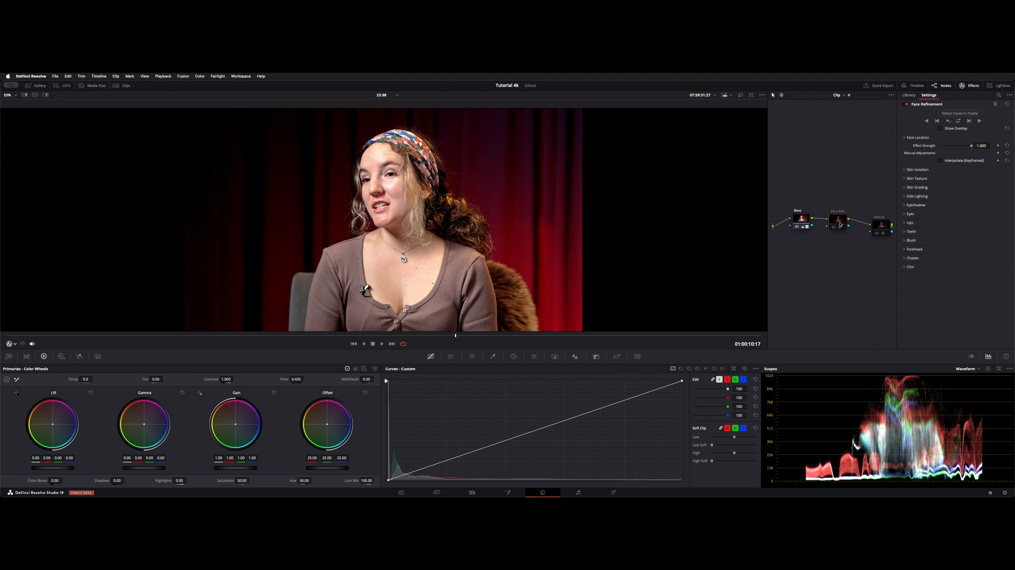
pyautogui.press('super+d')
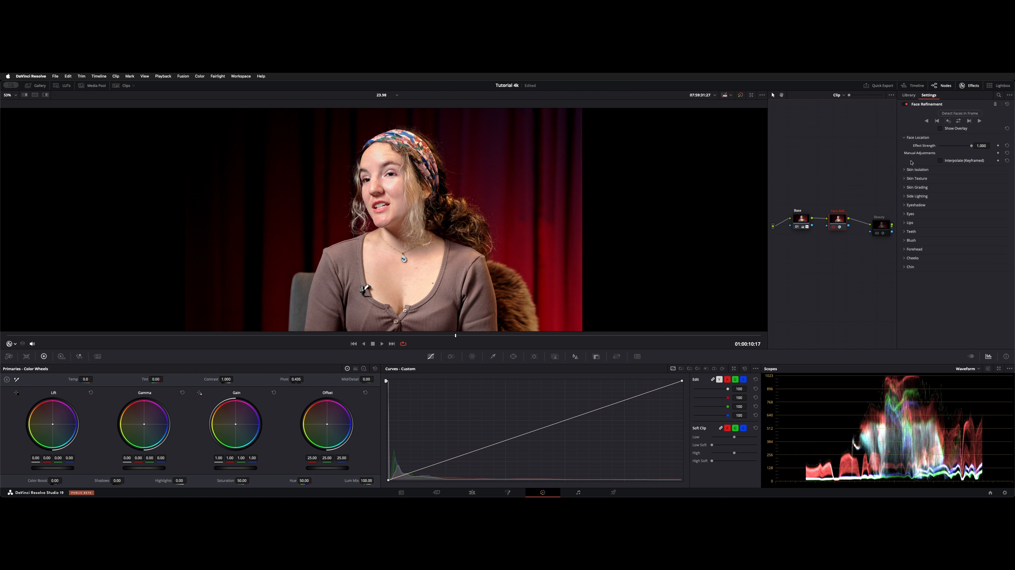
# Step: Add the Beauty effect from Resolve FX Refine to the last node and review its operating modes, keeping Automatic
pyautogui.click(913, 97)
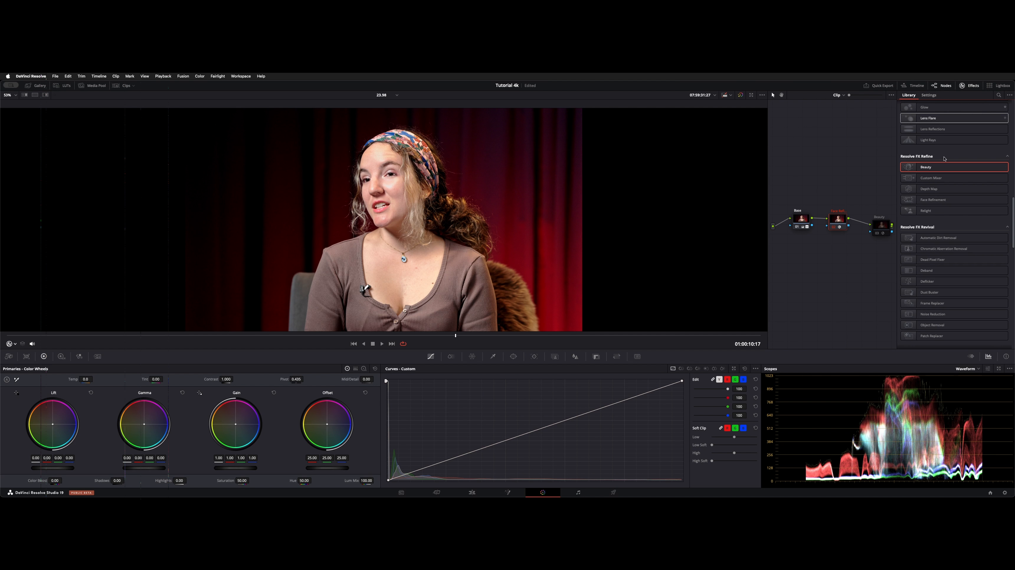
pyautogui.moveTo(933, 171); pyautogui.dragTo(880, 228)
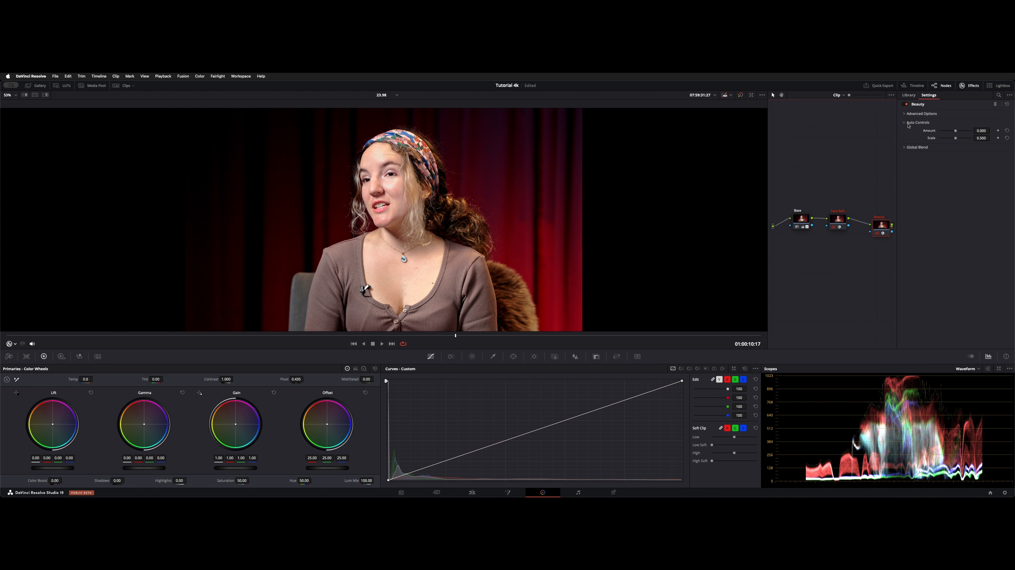
pyautogui.click(921, 114)
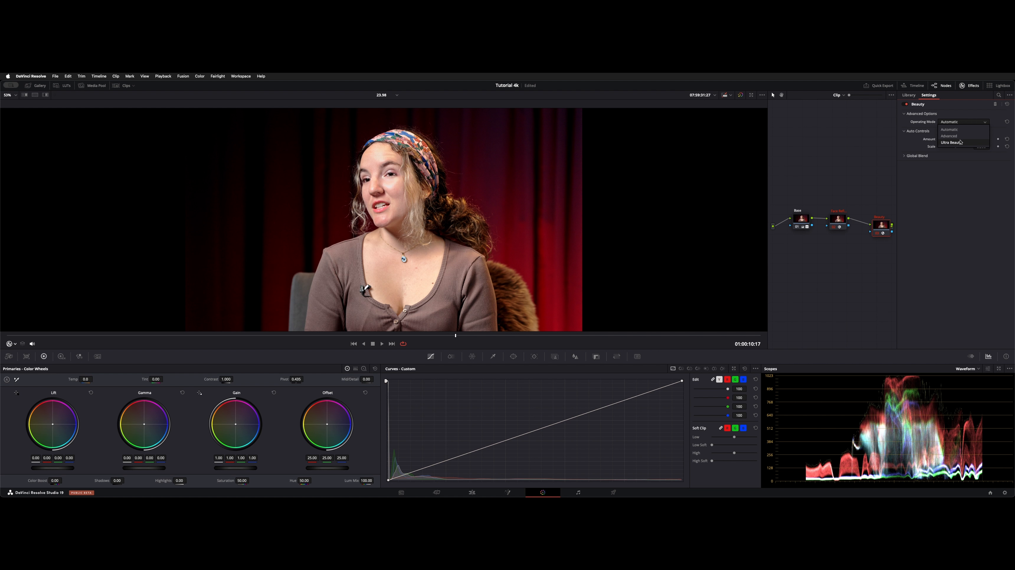
pyautogui.click(960, 179)
# Step: Set the Beauty effect's Amount to about 0.646 and try a Scale of about 0.431, returning it to 0.500
pyautogui.scroll(2, 404, 253)
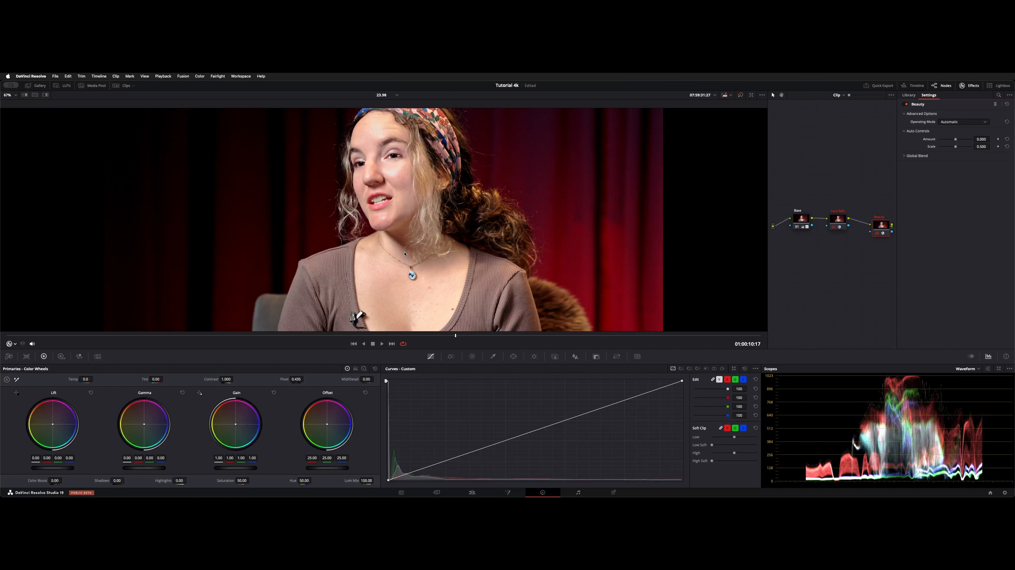
pyautogui.scroll(1, 404, 254)
pyautogui.scroll(-3, 405, 253)
pyautogui.scroll(2, 404, 254)
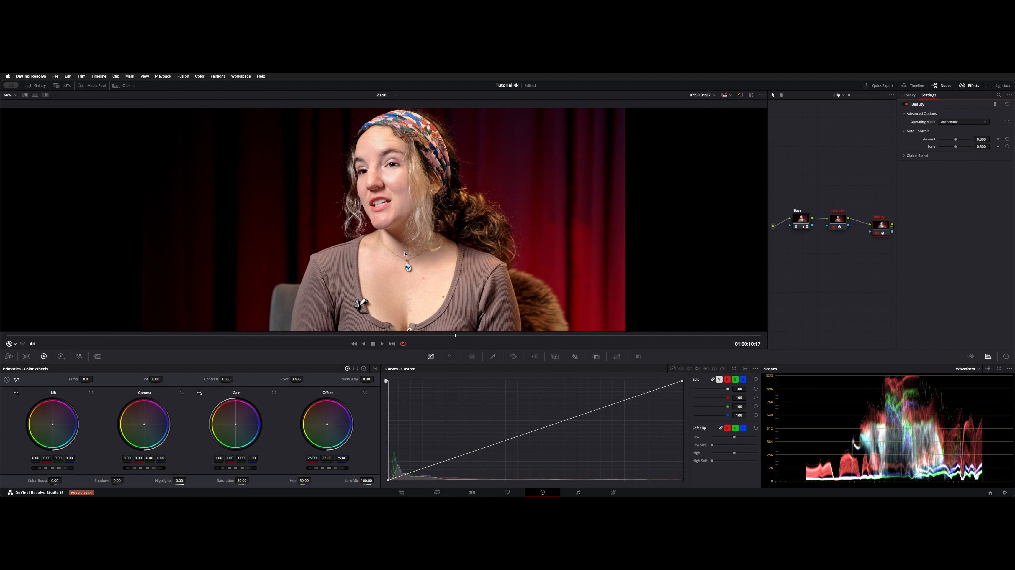
pyautogui.scroll(-2, 402, 200)
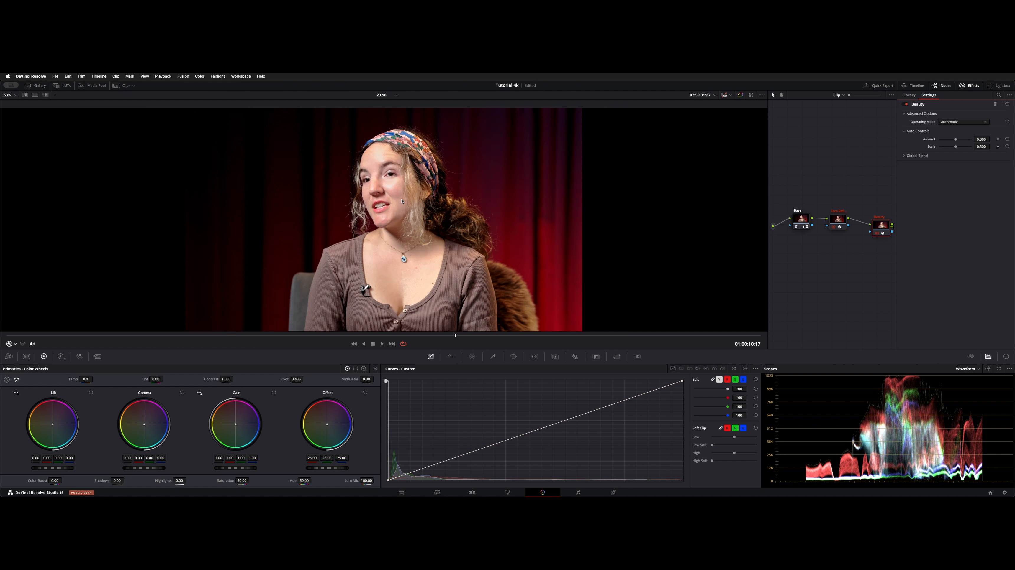
pyautogui.scroll(2, 402, 200)
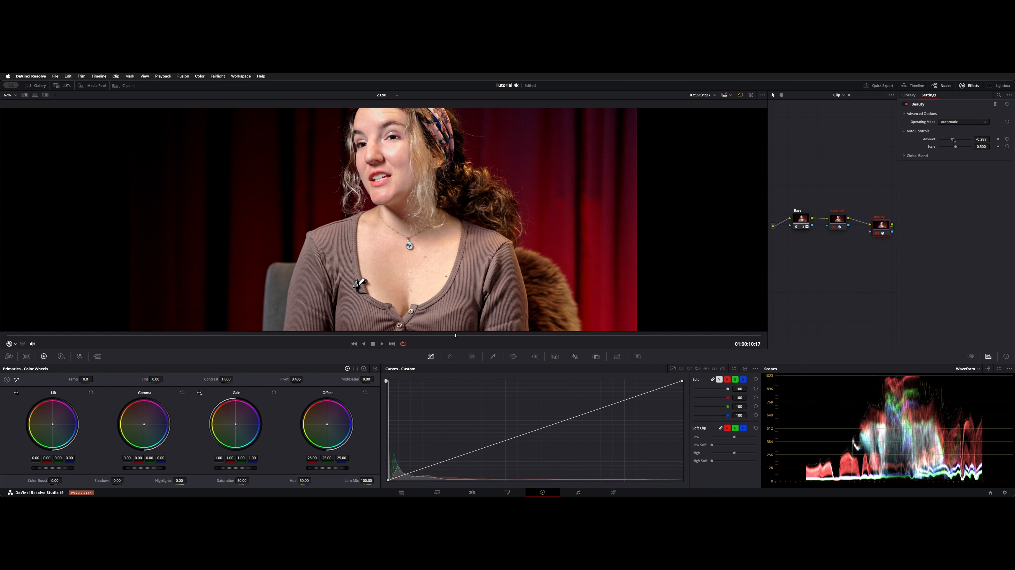
pyautogui.moveTo(955, 139); pyautogui.dragTo(963, 139)
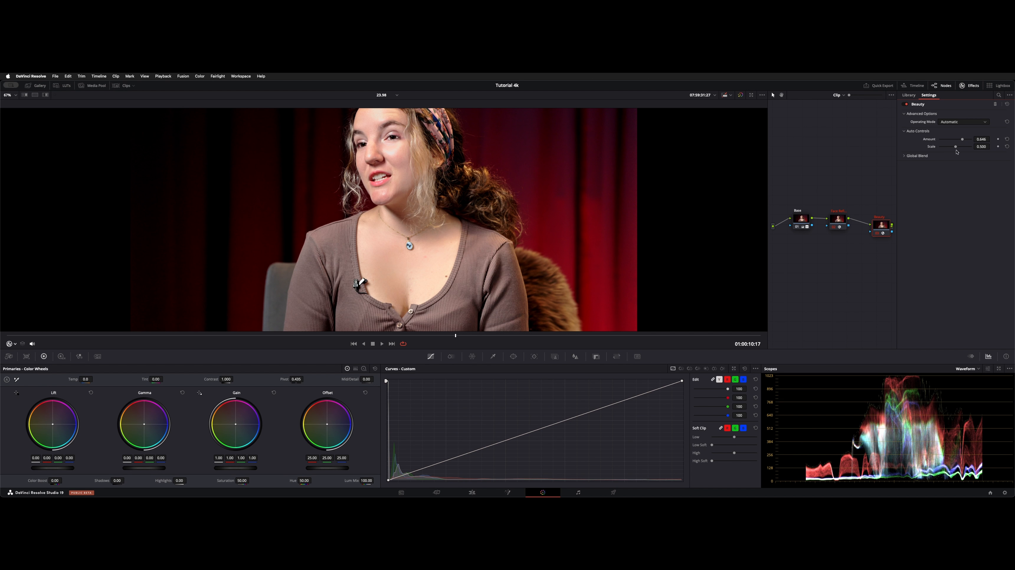
pyautogui.moveTo(955, 147)
pyautogui.mouseDown()
pyautogui.moveTo(970, 147)
pyautogui.moveTo(952, 153)
pyautogui.mouseUp()
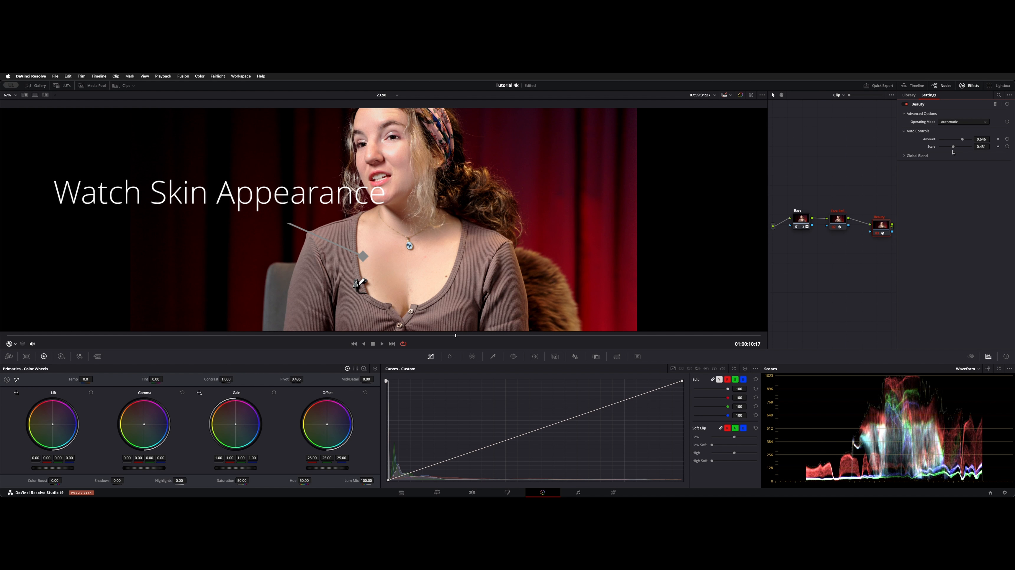
pyautogui.moveTo(952, 148); pyautogui.dragTo(929, 148)
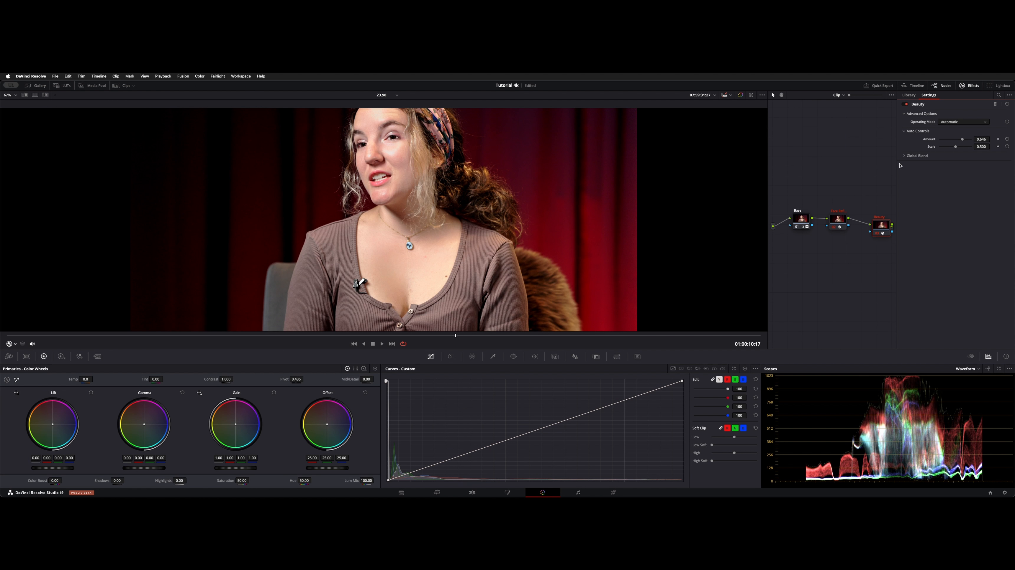
# Step: Switch the Beauty effect to Advanced mode and set its Smoothing Threshold to about -0.046 while previewing the smoothed result
pyautogui.click(960, 124)
pyautogui.click(954, 136)
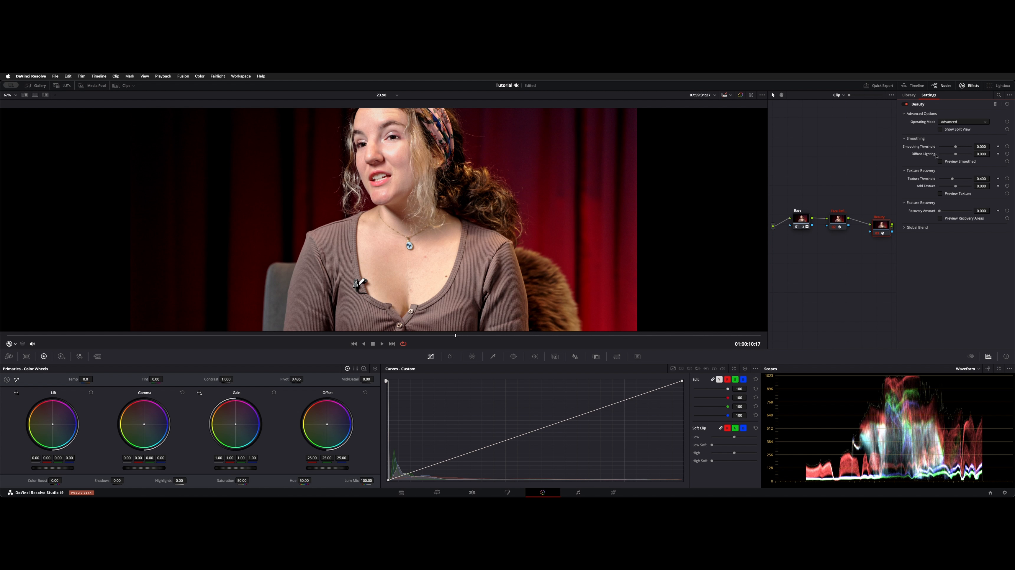
pyautogui.click(940, 162)
pyautogui.moveTo(957, 147); pyautogui.dragTo(954, 148)
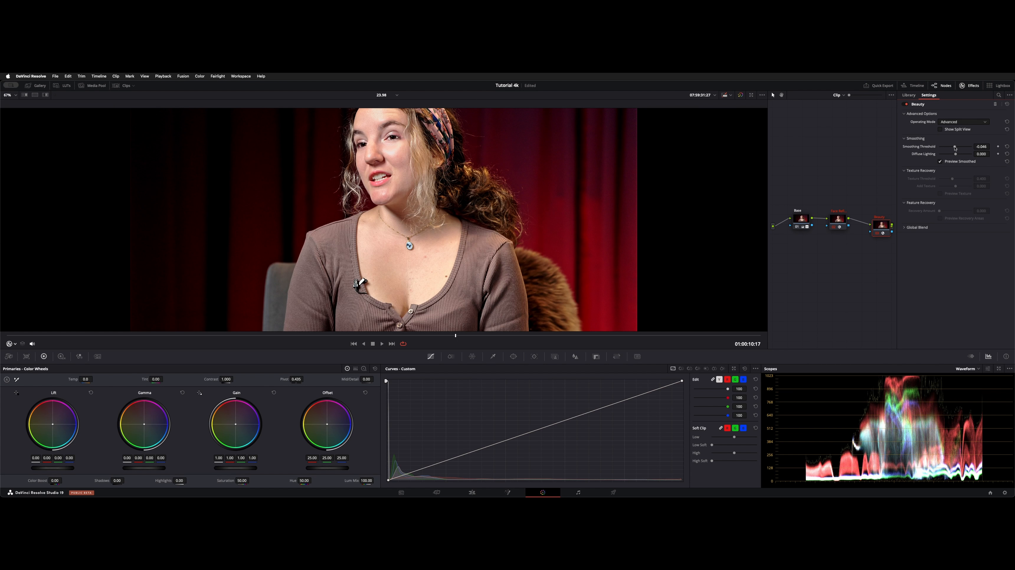
# Step: Try Diffuse Lighting at 2.000 and about 0.752 in the split view, and reset it
pyautogui.click(943, 130)
pyautogui.scroll(-5, 600, 275)
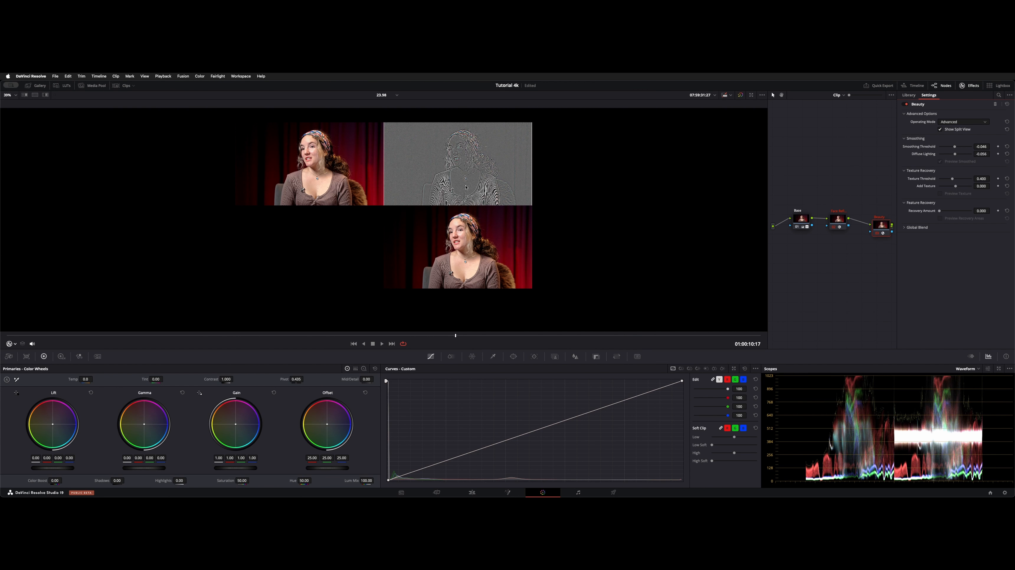
pyautogui.scroll(3, 497, 241)
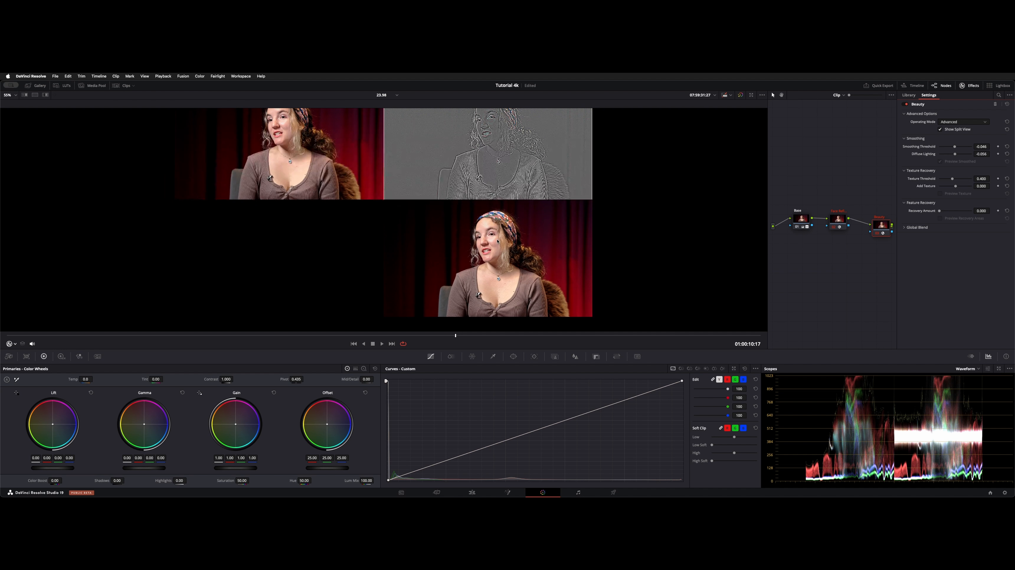
pyautogui.moveTo(960, 157); pyautogui.dragTo(970, 154)
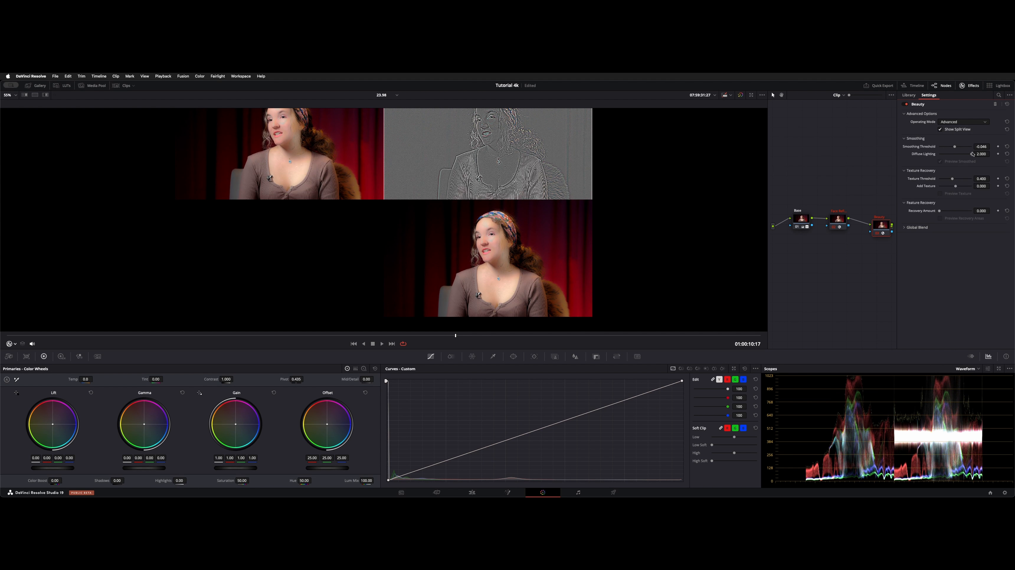
pyautogui.moveTo(970, 154); pyautogui.dragTo(961, 155)
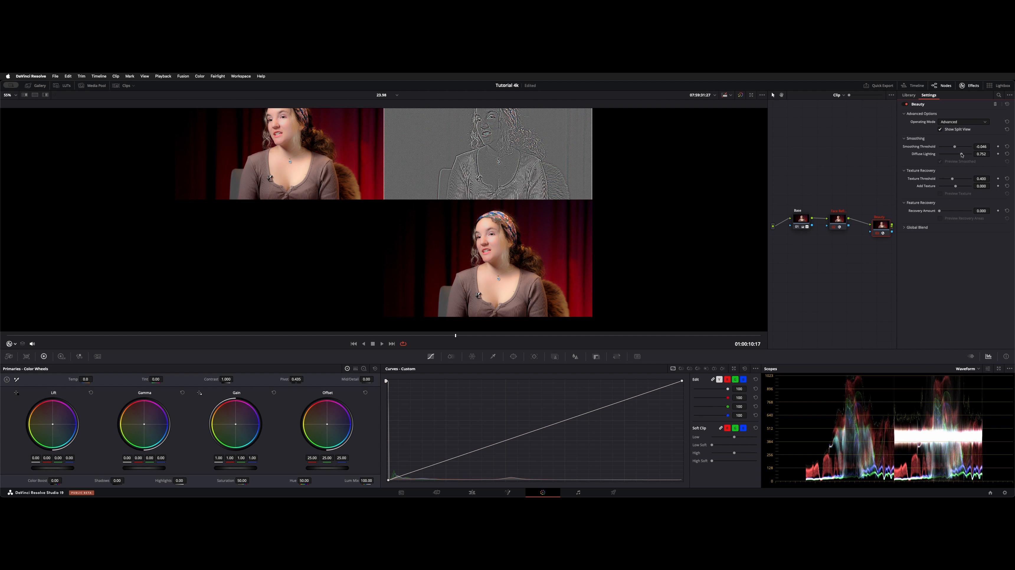
pyautogui.doubleClick(928, 155)
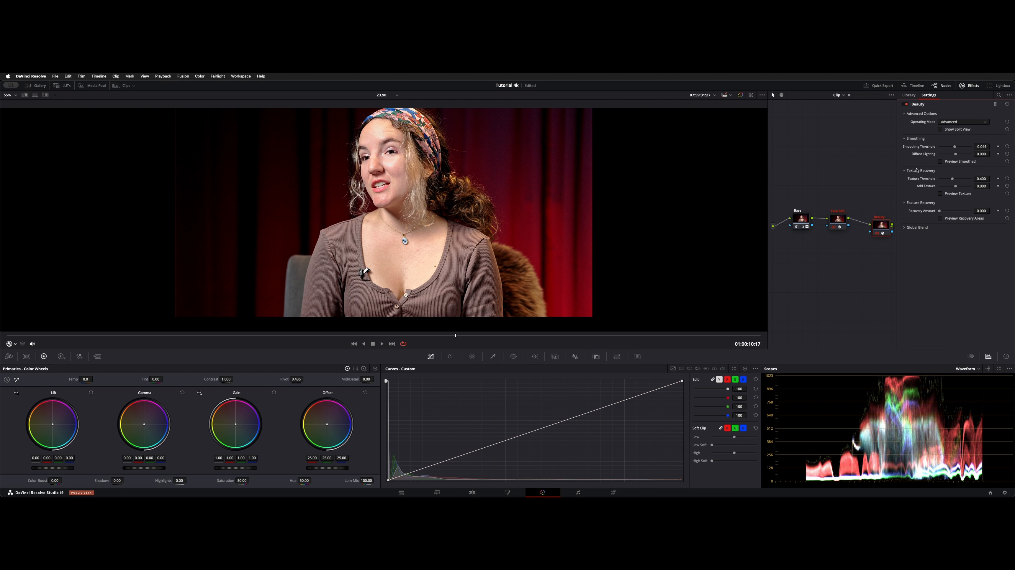
# Step: Preview the texture layer and try out different Texture Threshold and Add Texture amounts
pyautogui.click(954, 193)
pyautogui.click(954, 194)
pyautogui.moveTo(952, 178); pyautogui.dragTo(946, 179)
pyautogui.moveTo(957, 188); pyautogui.dragTo(951, 181)
# Step: Set the Feature Recovery amount to about 0.688, using the recovery areas preview
pyautogui.moveTo(939, 212); pyautogui.dragTo(967, 212)
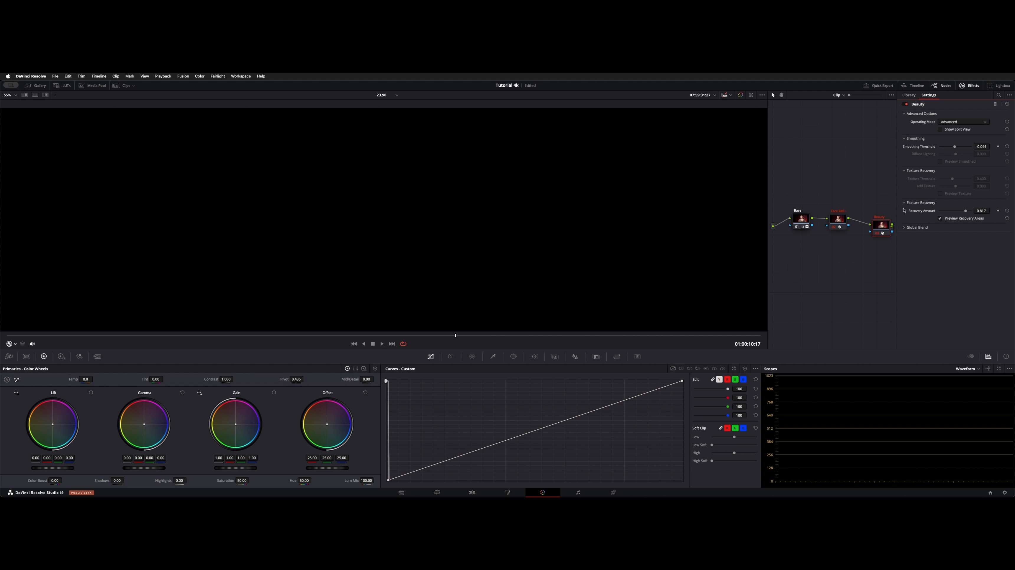
pyautogui.moveTo(965, 211); pyautogui.dragTo(961, 211)
pyautogui.click(960, 220)
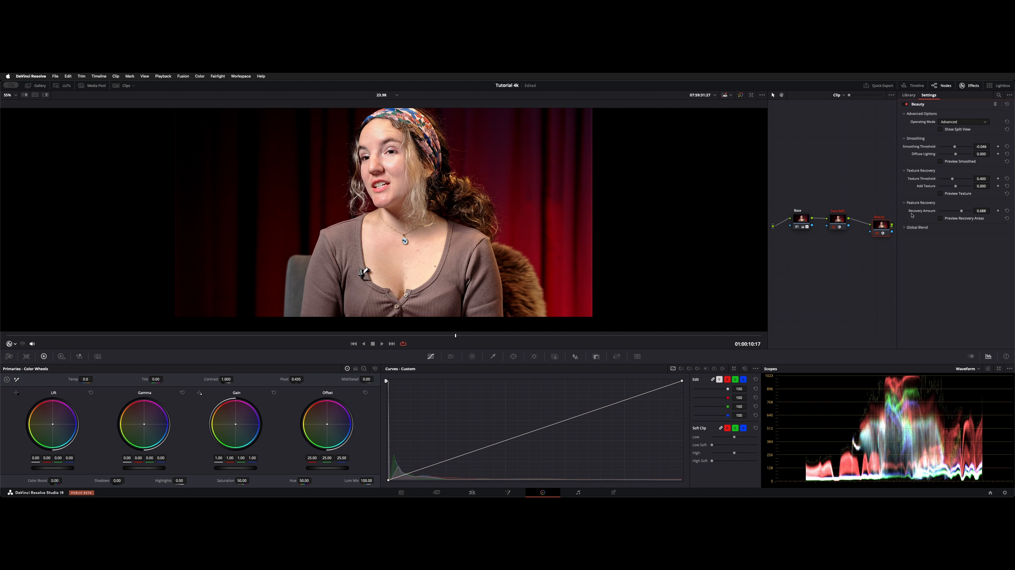
# Step: Switch the Beauty effect to Ultra Beauty mode and look through the Smoothing method and quality options, keeping Flatten and Fast
pyautogui.click(961, 121)
pyautogui.click(955, 139)
pyautogui.click(955, 140)
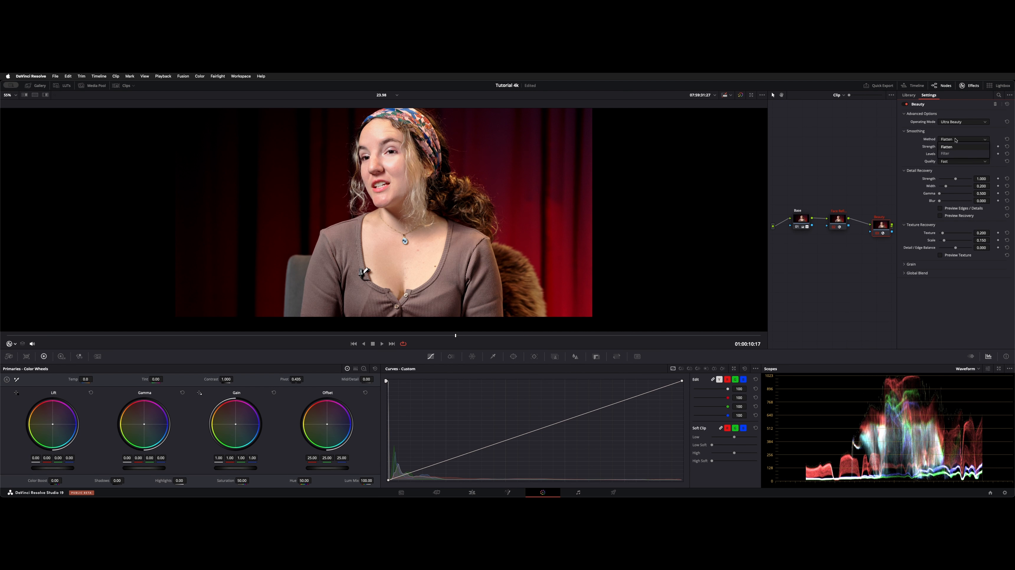
pyautogui.click(942, 147)
pyautogui.click(951, 162)
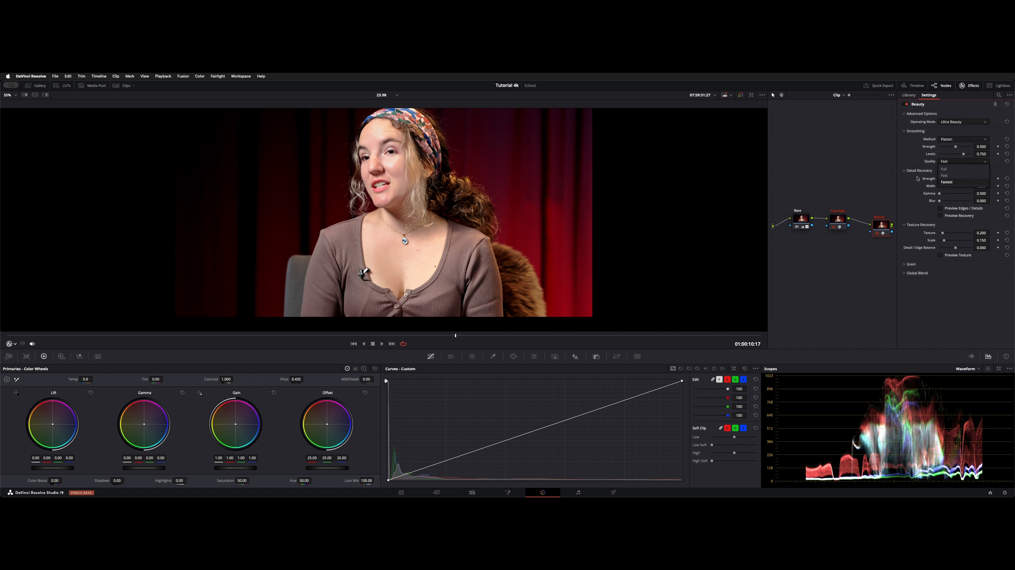
pyautogui.click(902, 154)
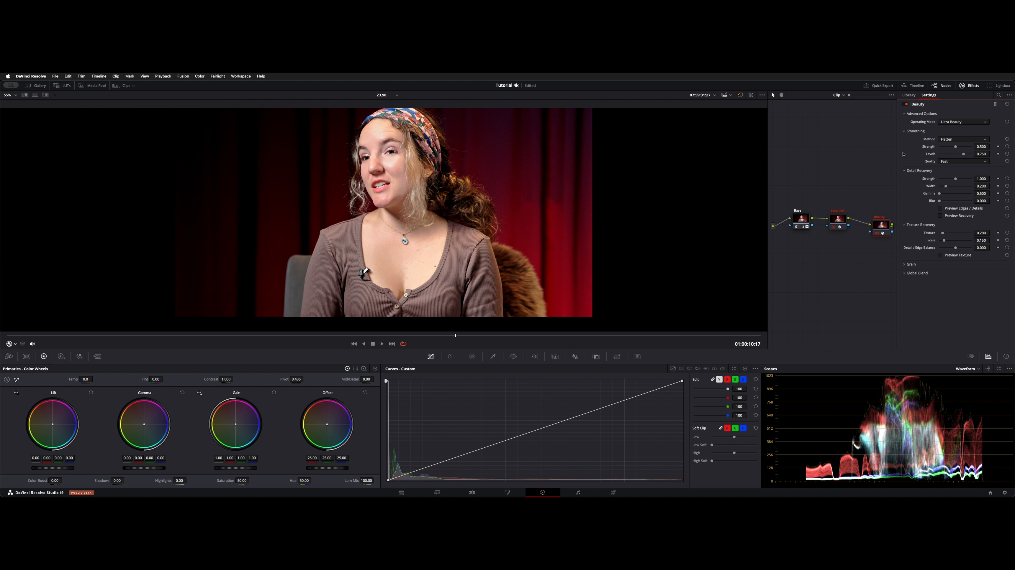
# Step: Try a Detail Recovery Strength of about 1.413, preview the edges and details, and try out the Grain setting
pyautogui.click(962, 180)
pyautogui.click(959, 210)
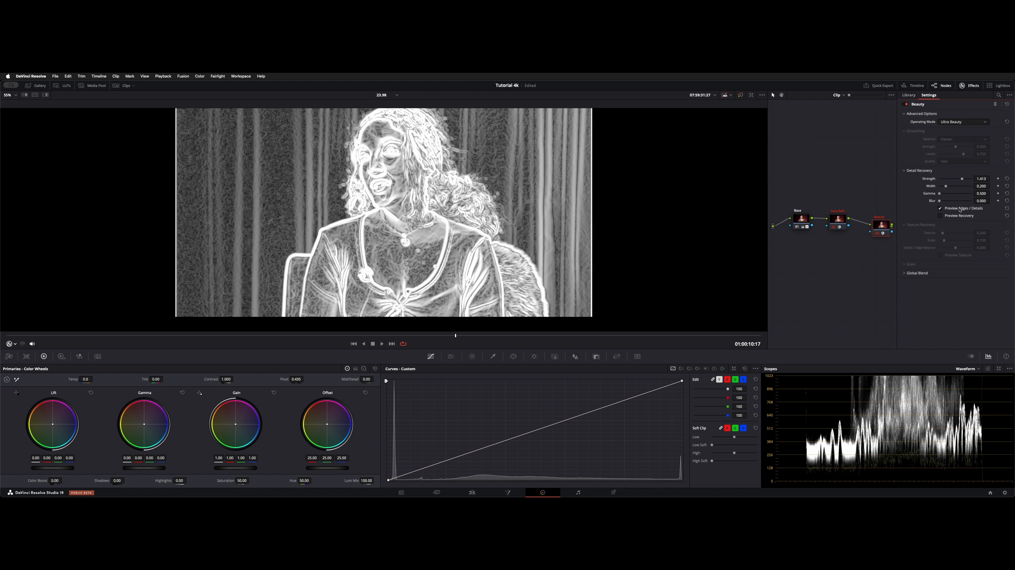
pyautogui.click(959, 209)
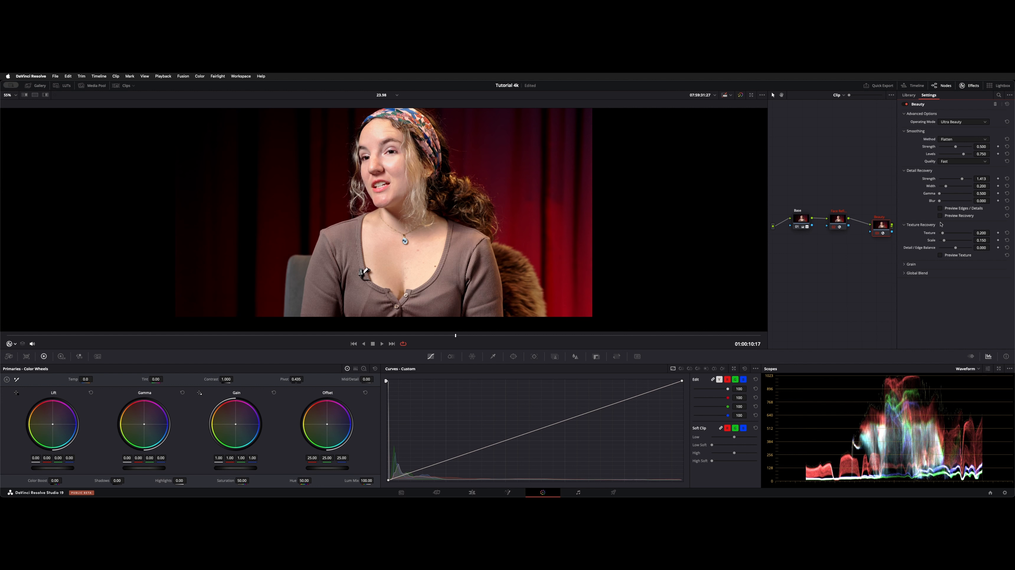
pyautogui.click(928, 265)
pyautogui.moveTo(939, 274); pyautogui.dragTo(944, 273)
pyautogui.click(915, 265)
# Step: Return the Beauty effect to Automatic mode, trying low and high Amounts before setting it to about 0.537, with Global Blend at about 0.9
pyautogui.click(964, 122)
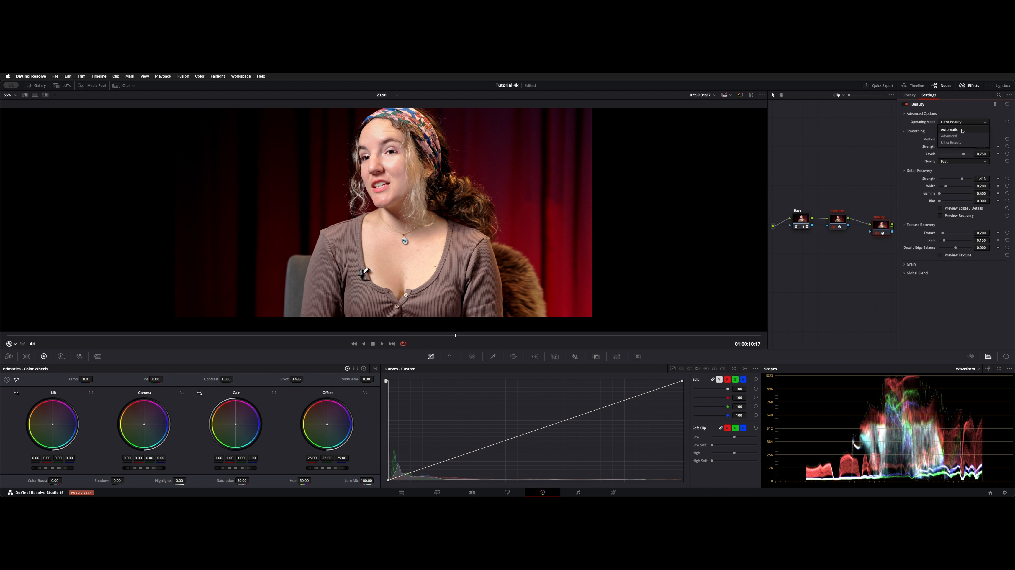
pyautogui.click(961, 131)
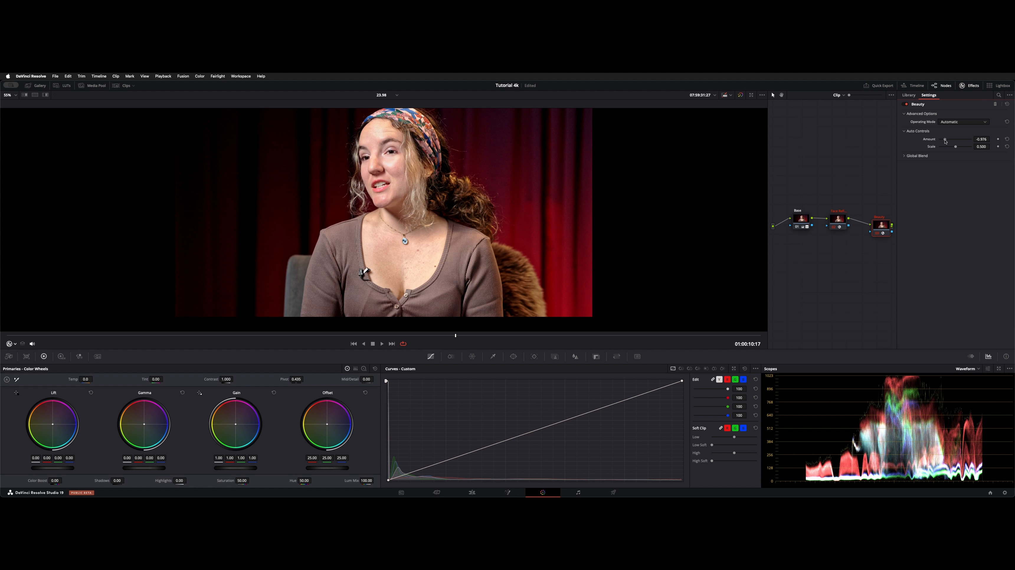
pyautogui.moveTo(944, 141); pyautogui.dragTo(943, 141)
pyautogui.moveTo(946, 139); pyautogui.dragTo(966, 140)
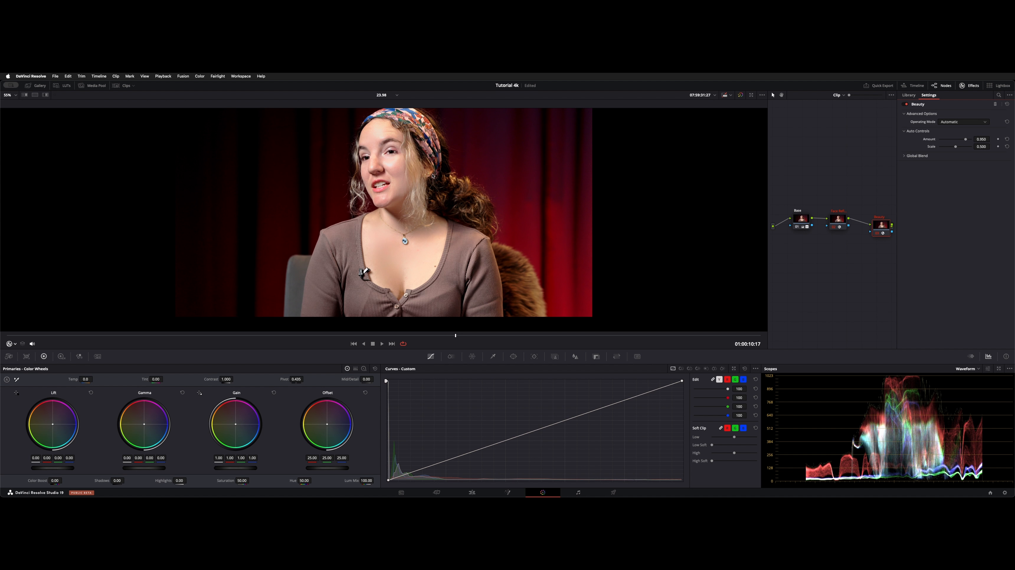
pyautogui.moveTo(952, 138); pyautogui.dragTo(961, 140)
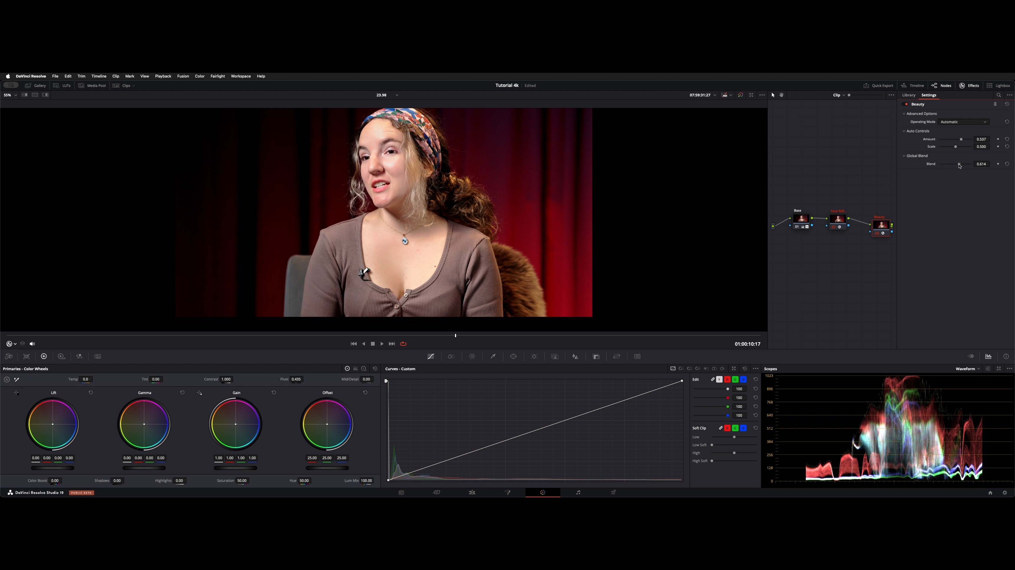
pyautogui.moveTo(959, 166); pyautogui.dragTo(968, 164)
# Step: Select the middle node to open its Face Refinement settings
pyautogui.rightClick(836, 219)
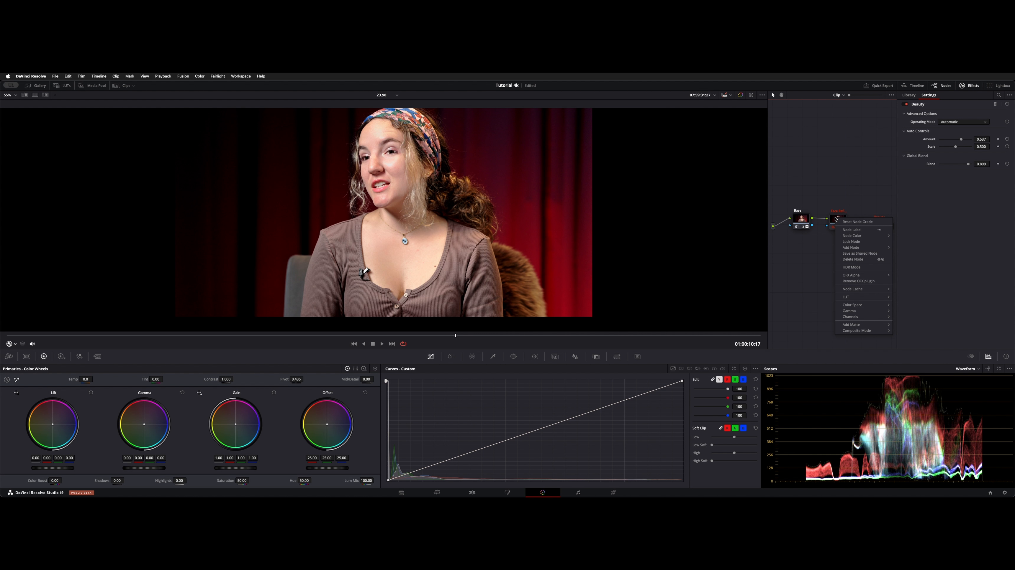
pyautogui.click(835, 219)
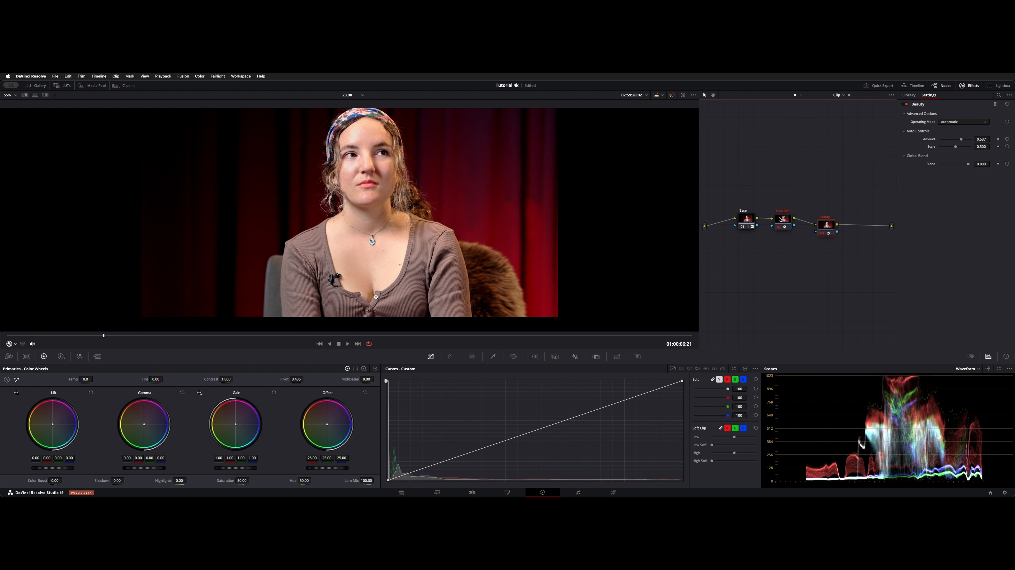
pyautogui.click(779, 219)
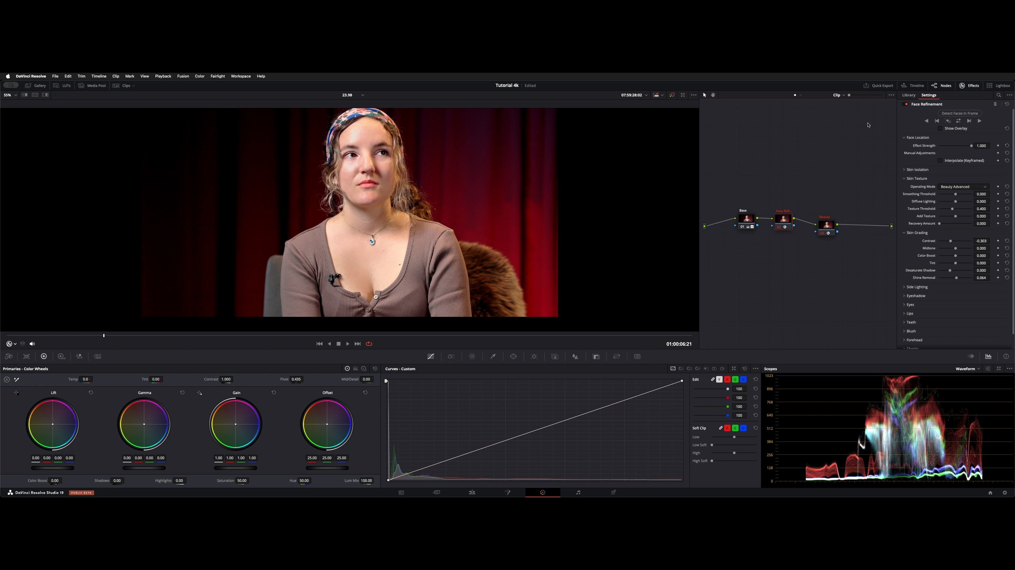